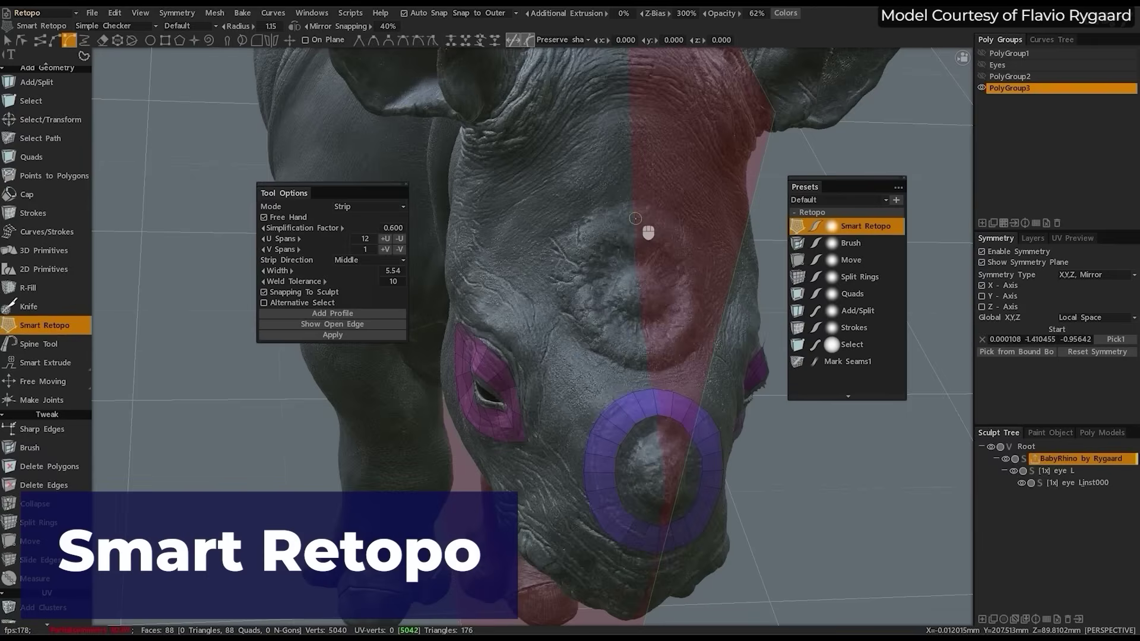
Apply the Smart Retopo strip on the rhino's head and build a quadrangulated patch between the eye and nose
key("Return")
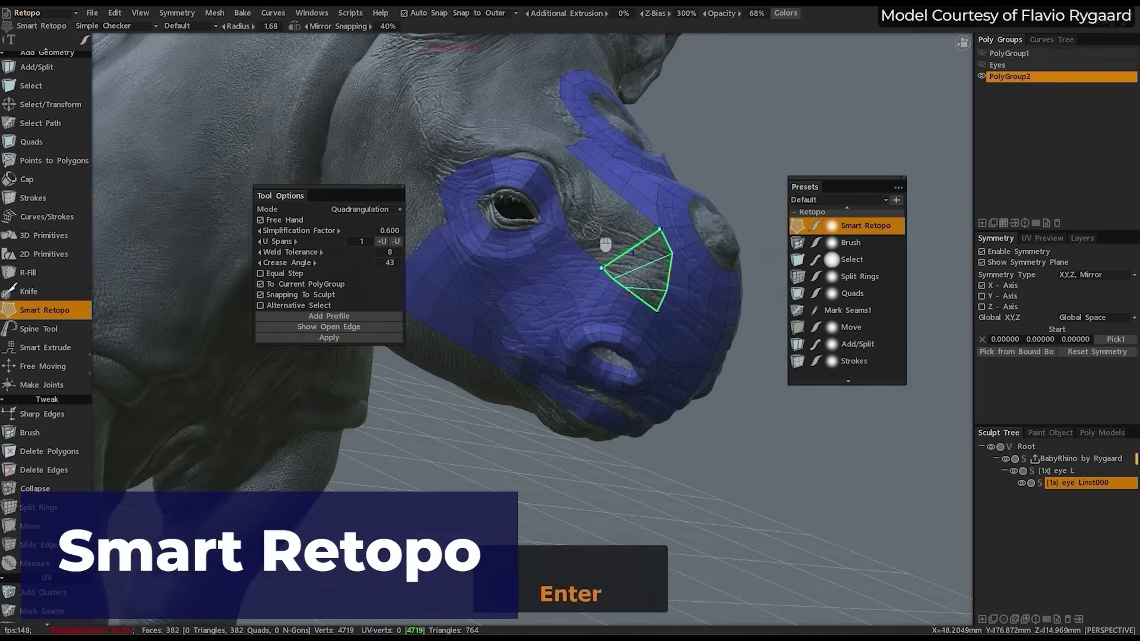
left_click(605, 243)
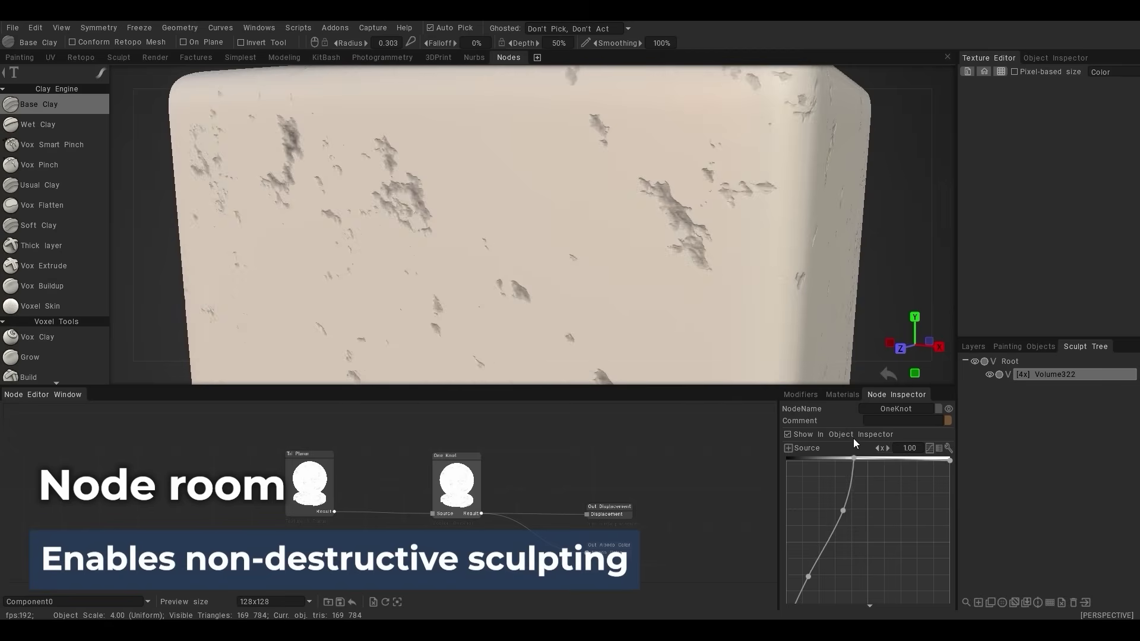
Reshape the One Knot source curve and the rock wall's node curve to adjust the procedural surface displacement
left_click_drag(869, 430, 872, 425)
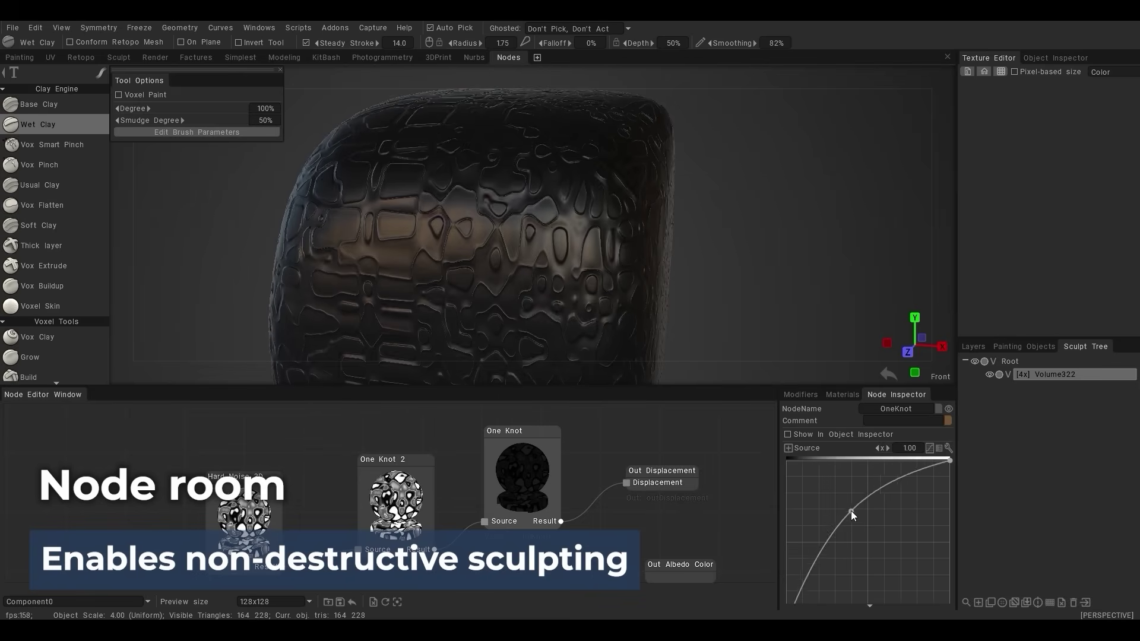
left_click_drag(850, 511, 811, 512)
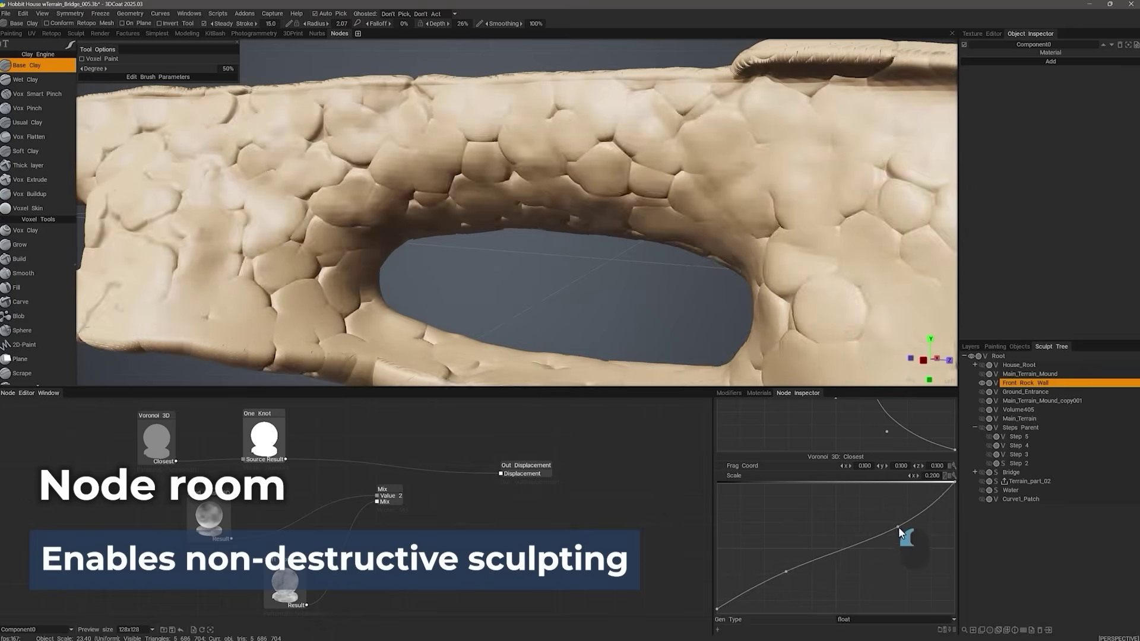
left_click_drag(899, 526, 870, 509)
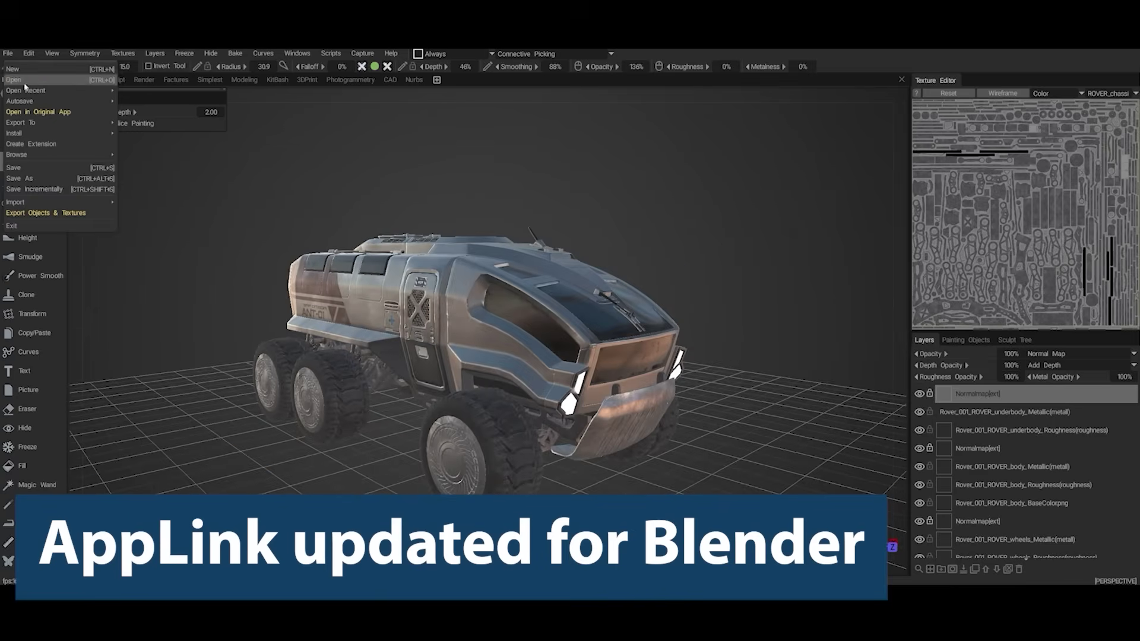
Export the rover's objects and PNG textures to Blender using the Blender Cycles preset with 256 padding
left_click(128, 125)
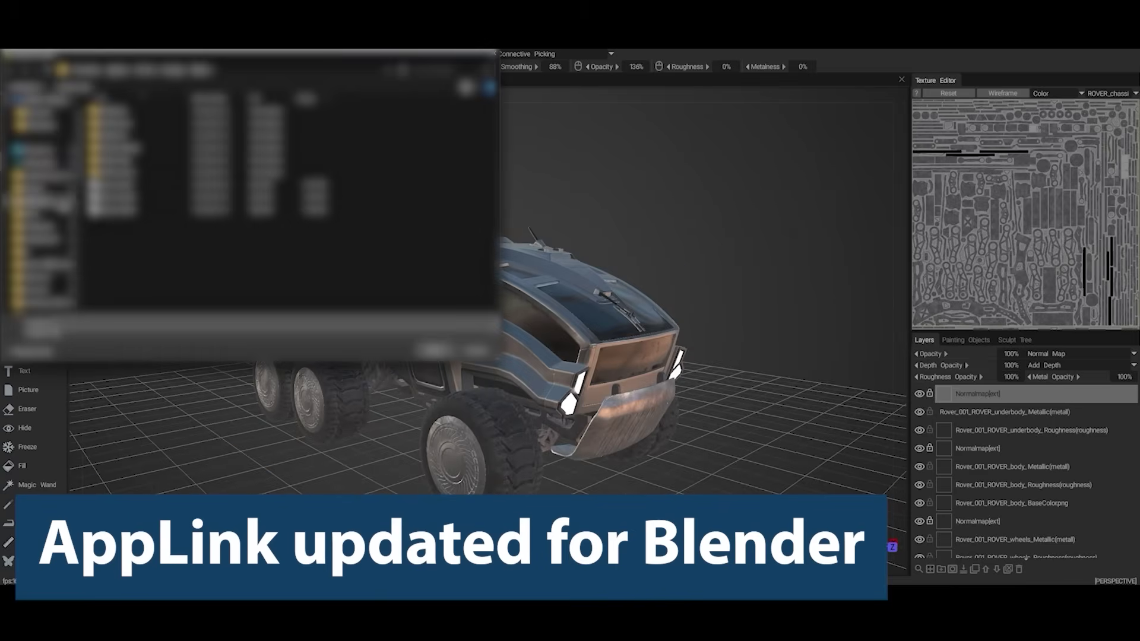
left_click(439, 350)
scroll(414, 558, "down", 1)
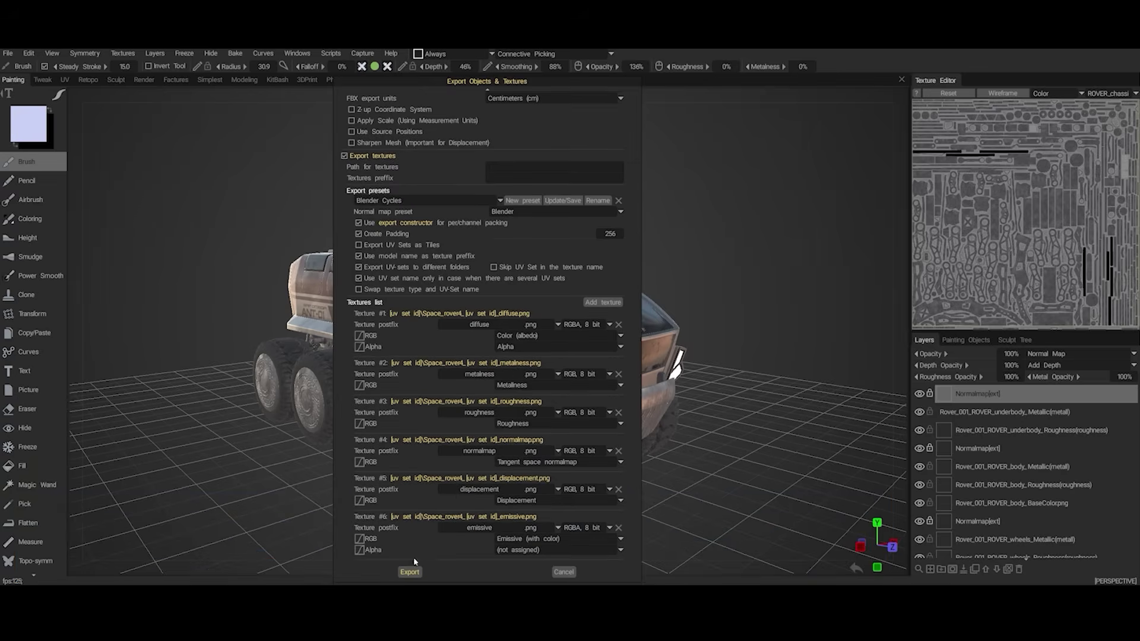
left_click(408, 572)
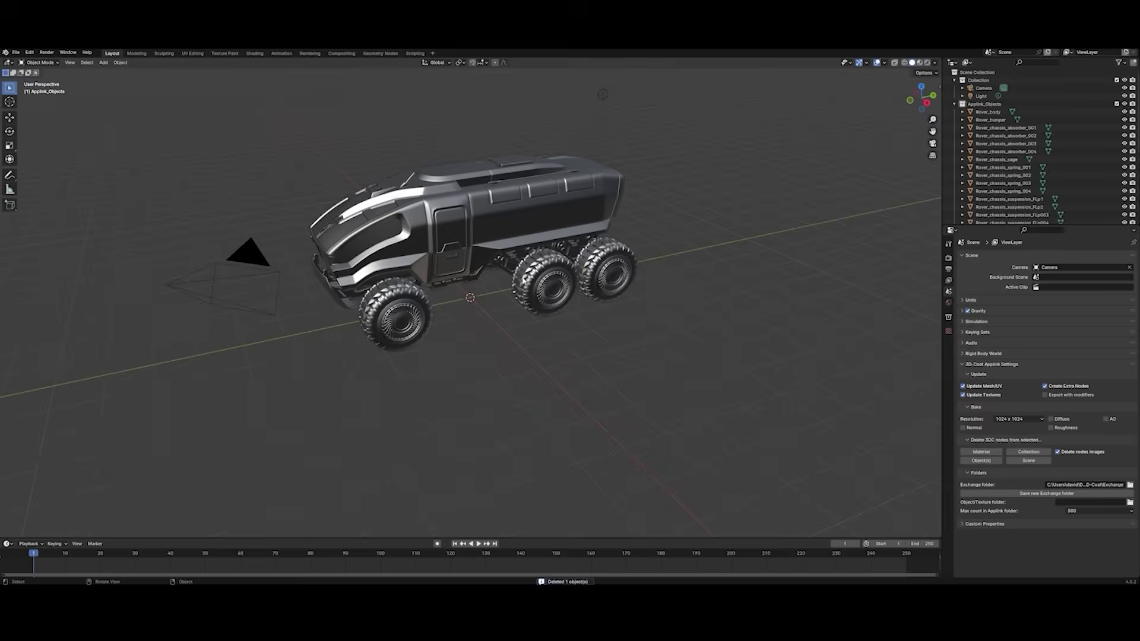
Switch to Blender and display the imported rover with its materials in the Shading workspace
middle_click_drag(555, 276, 580, 281)
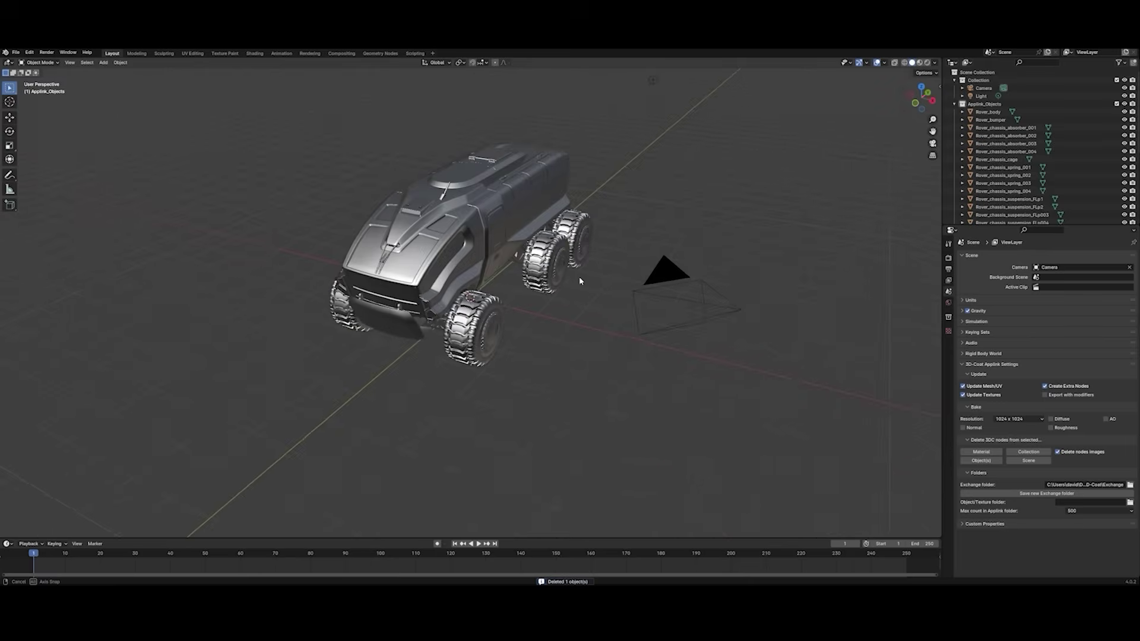
left_click(915, 64)
middle_click_drag(487, 255, 522, 261)
scroll(503, 249, "up", 3)
left_click(255, 53)
scroll(646, 164, "up", 5)
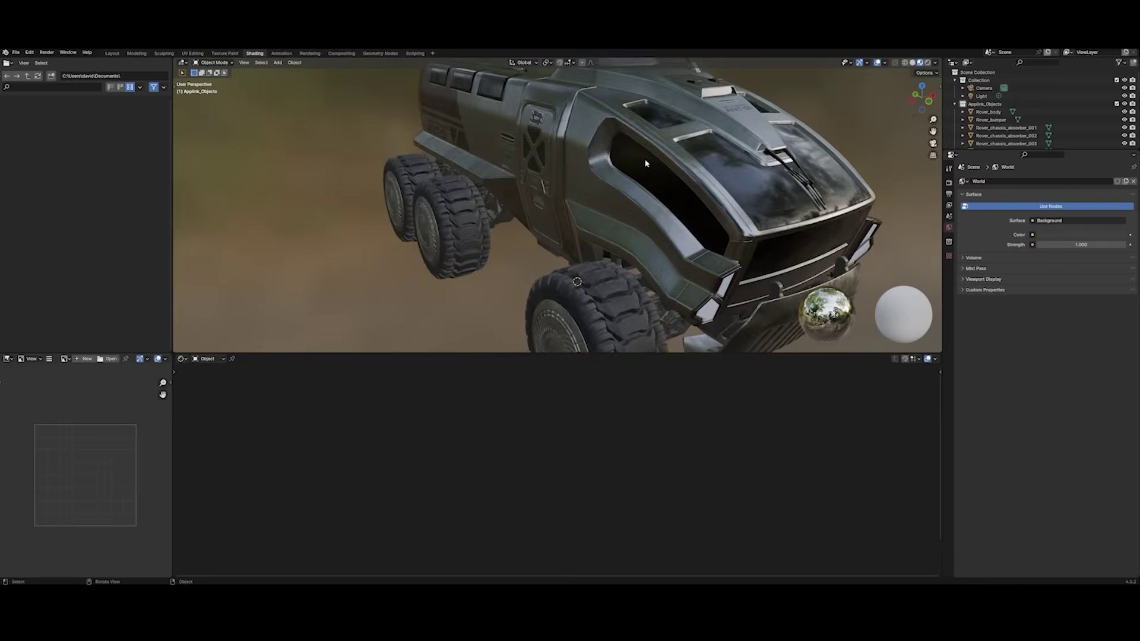
scroll(646, 164, "down", 5)
middle_click_drag(646, 163, 618, 166)
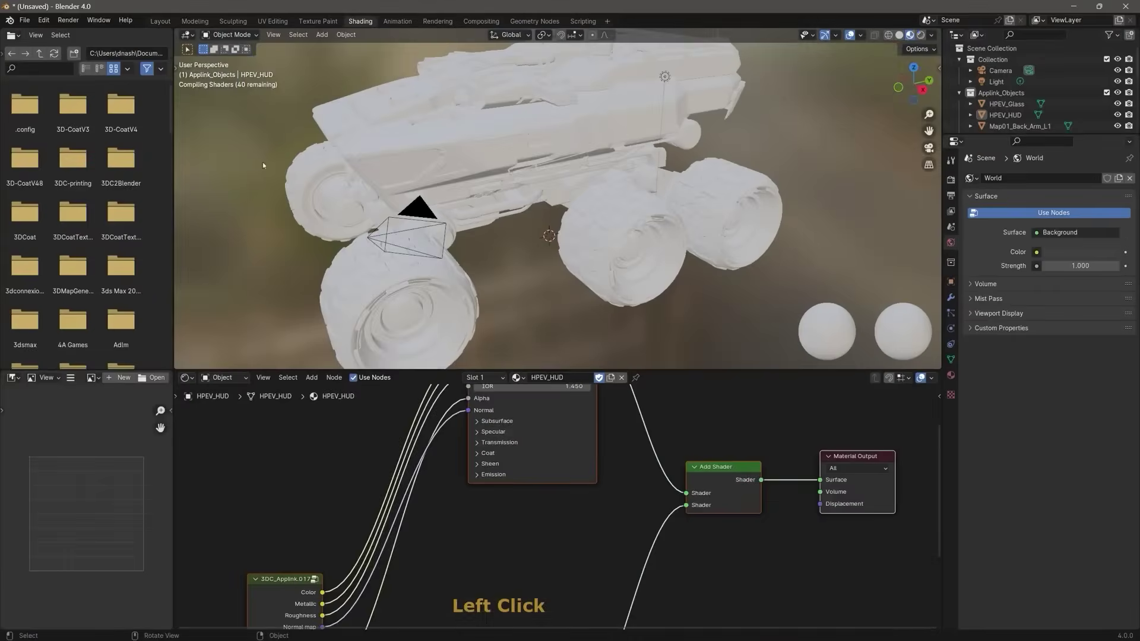
Examine the six-wheeled rover, its Cycles render settings and the Map01 hull material nodes
mouse_move(249, 127)
middle_mouse_down()
mouse_move(261, 177)
mouse_move(310, 172)
middle_mouse_up()
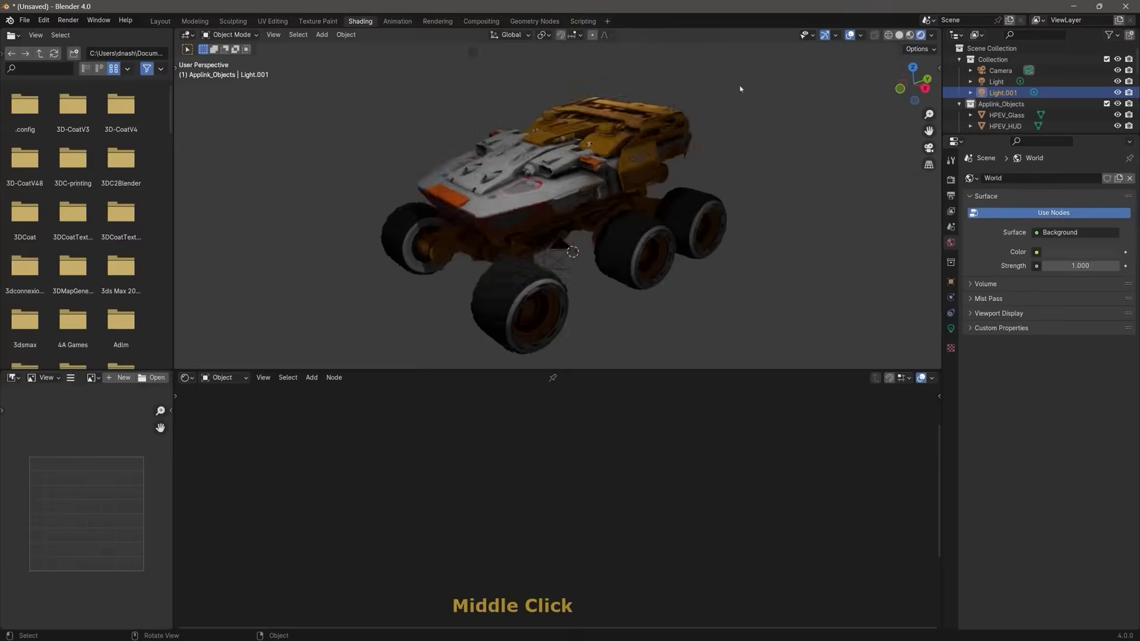
middle_click_drag(843, 83, 881, 57)
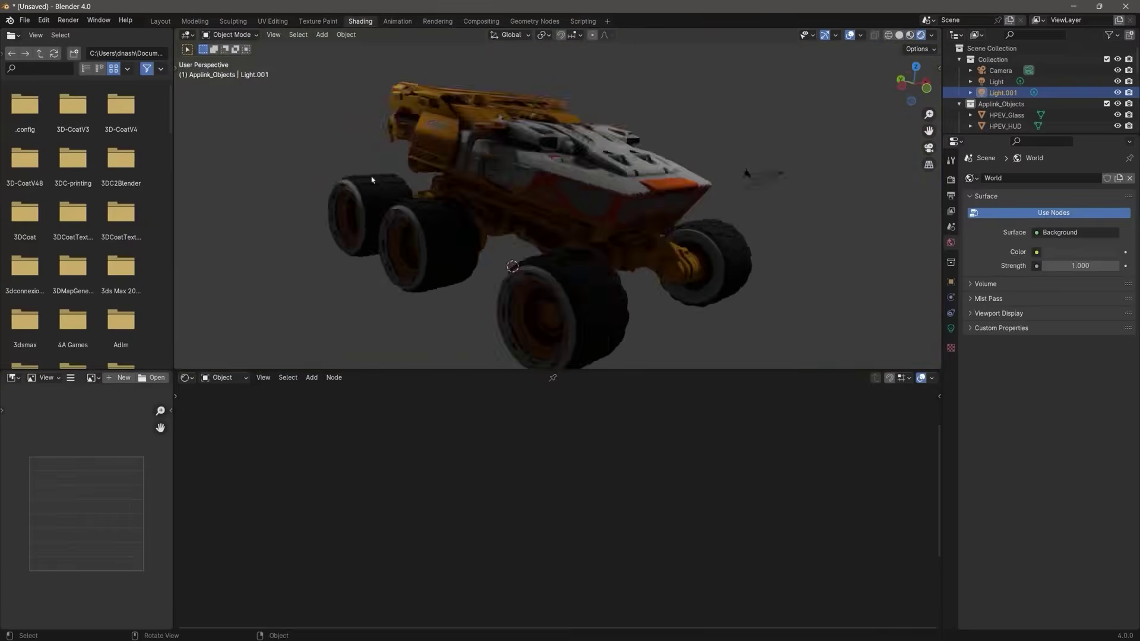
left_click(950, 179)
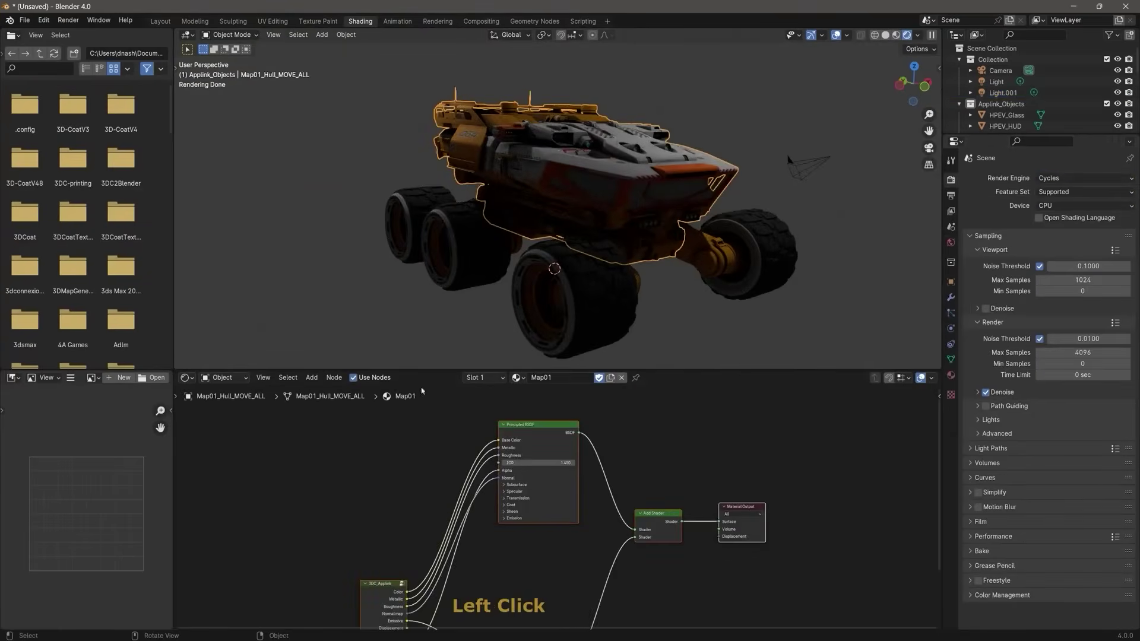
middle_click_drag(422, 390, 418, 344)
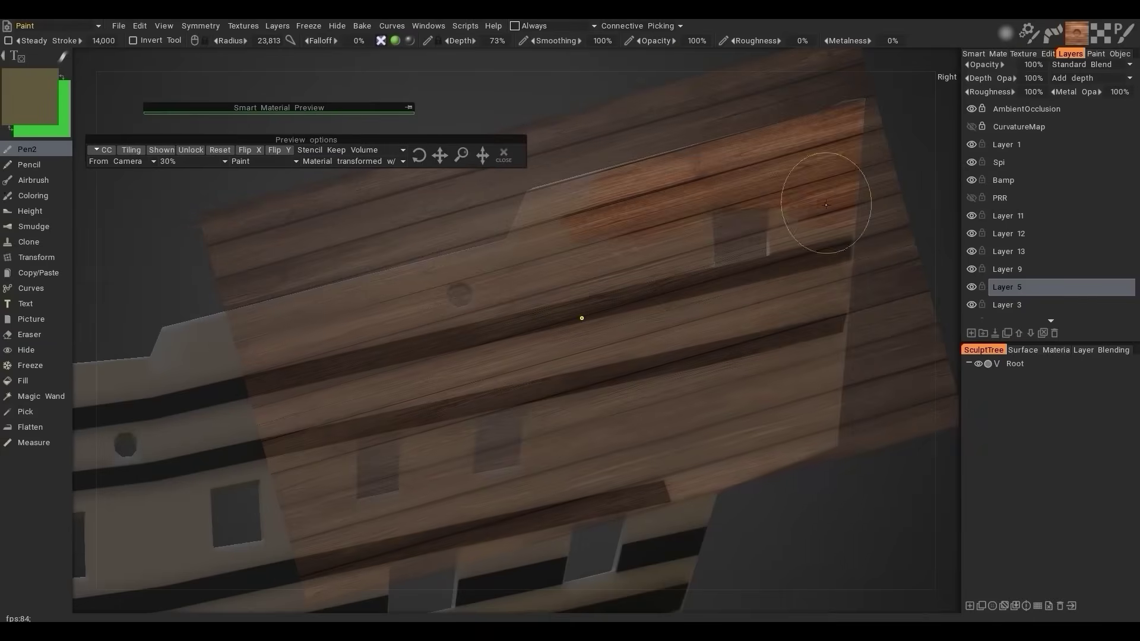
Paint the wooden plank smart material onto the ship's hull with broad strokes
left_click_drag(825, 204, 707, 194)
left_click_drag(410, 323, 437, 482)
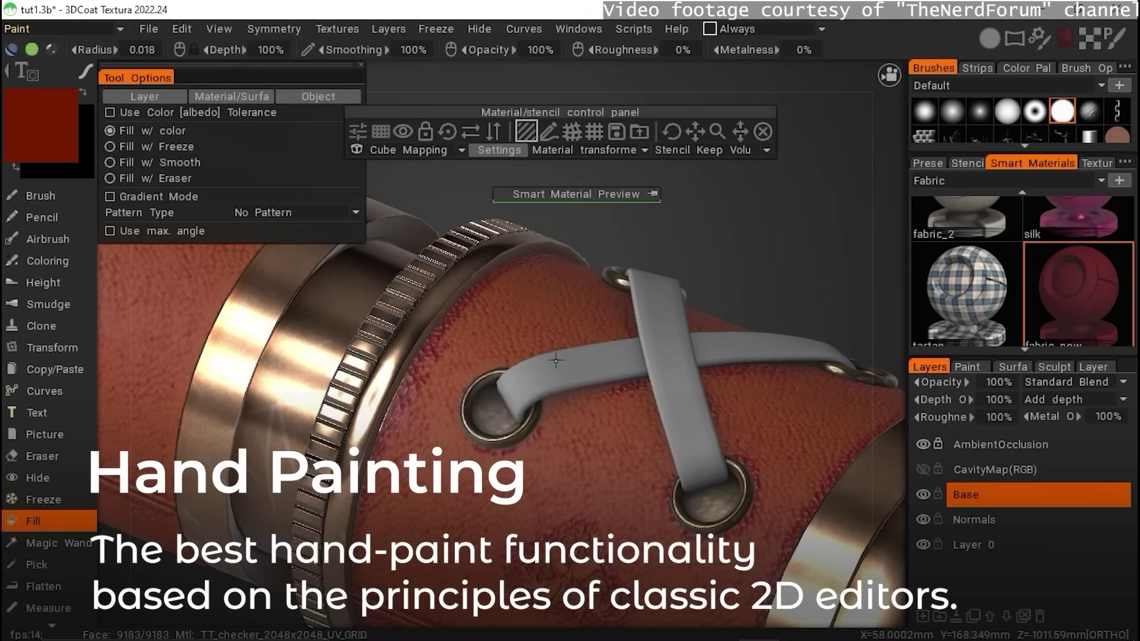
Fill the grey lace on the leather sleeve with the dark red fabric smart material on the Base layer
left_click(556, 360)
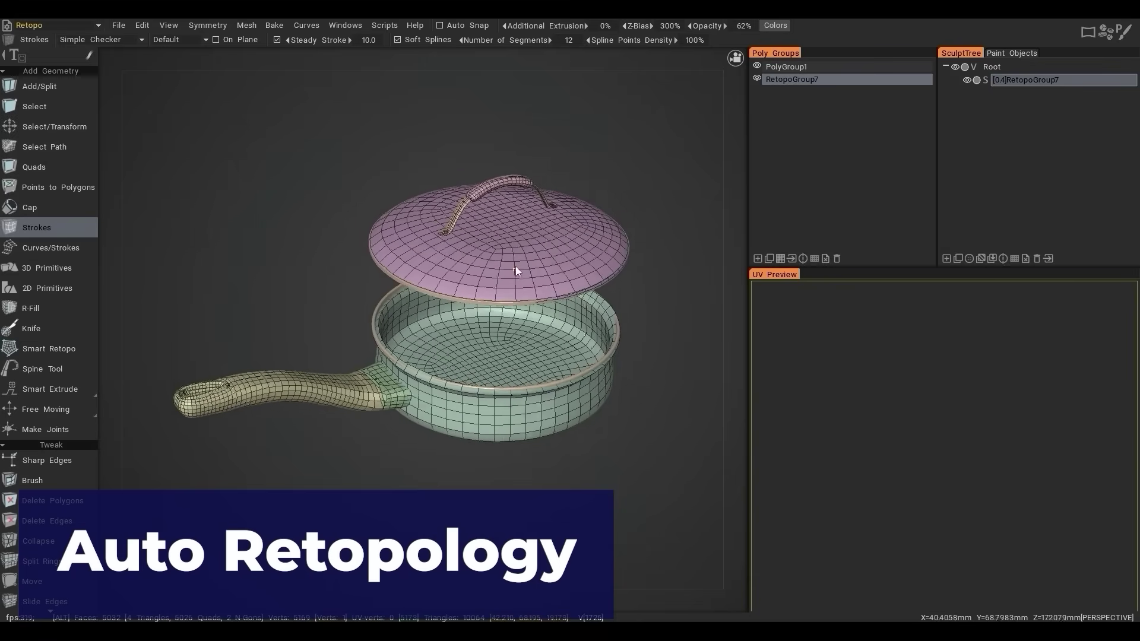
Examine the auto-retopologized pan, the cylindrical and wheel-shaped 3D-print parts, and the animal statue from several angles
left_click_drag(517, 268, 697, 330, "alt")
scroll(476, 323, "up", 5)
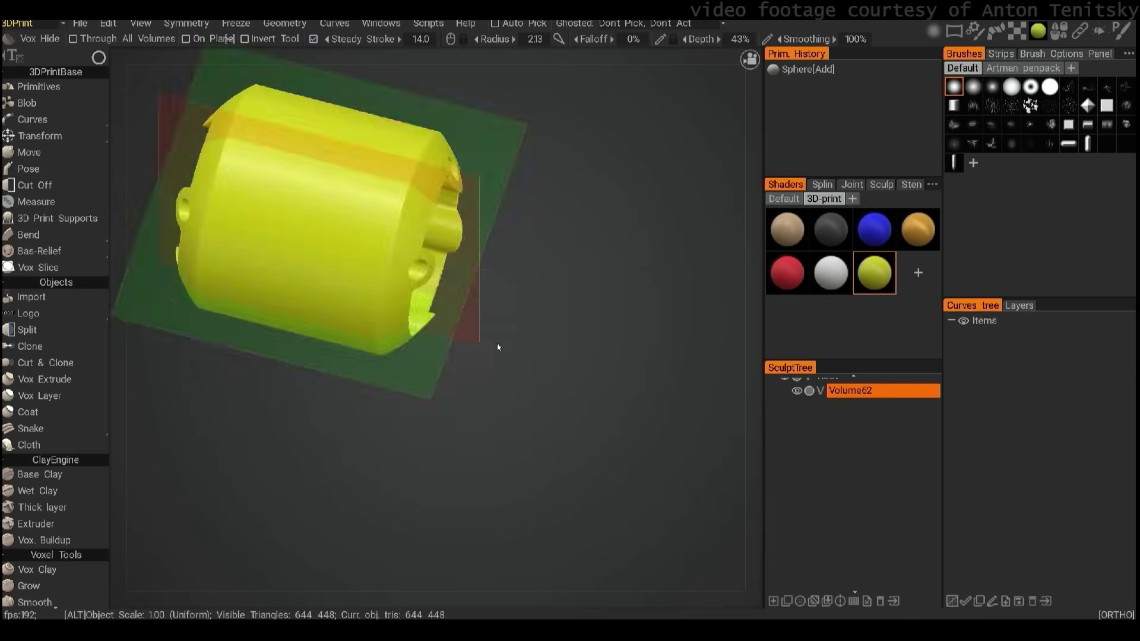
left_click_drag(496, 347, 319, 357, "alt")
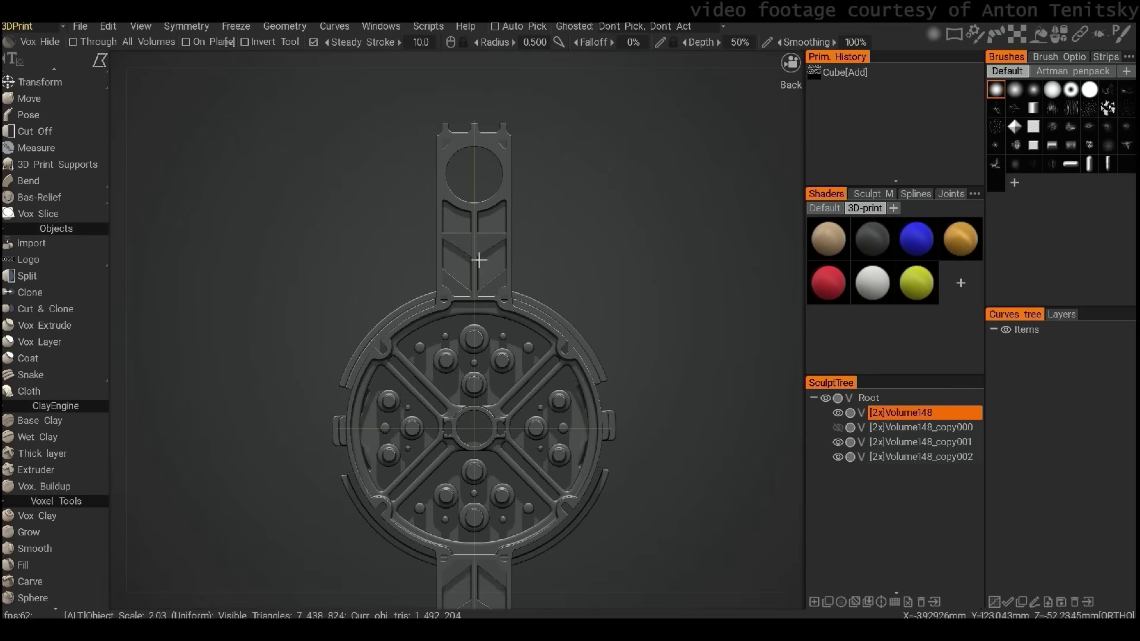
left_click_drag(478, 259, 591, 266, "alt")
key("space")
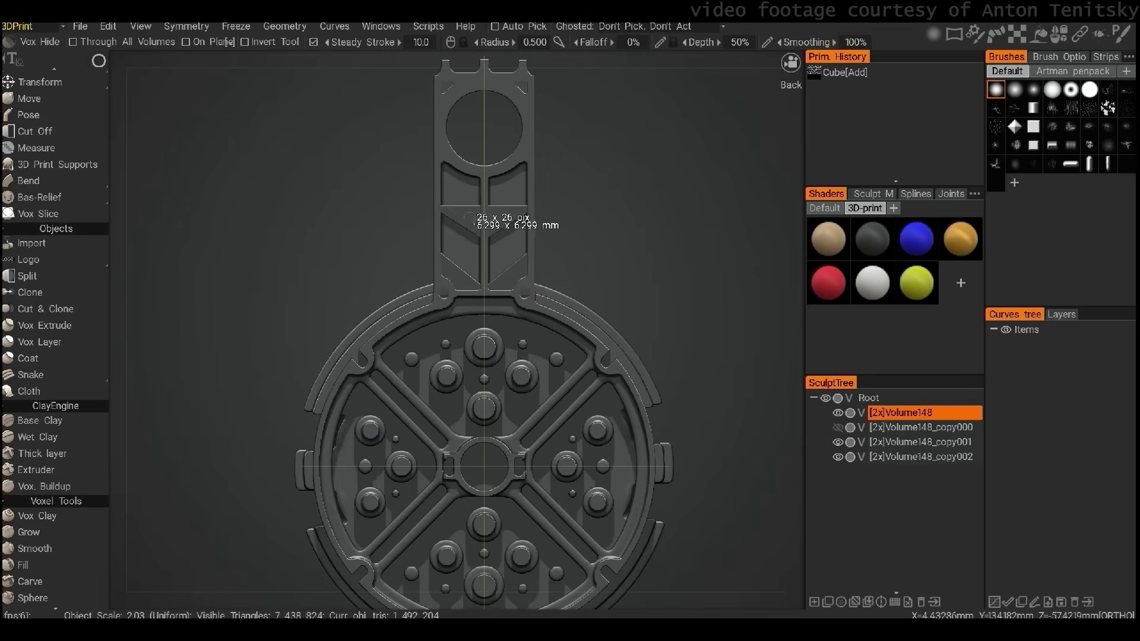
left_click_drag(491, 303, 475, 271, "alt")
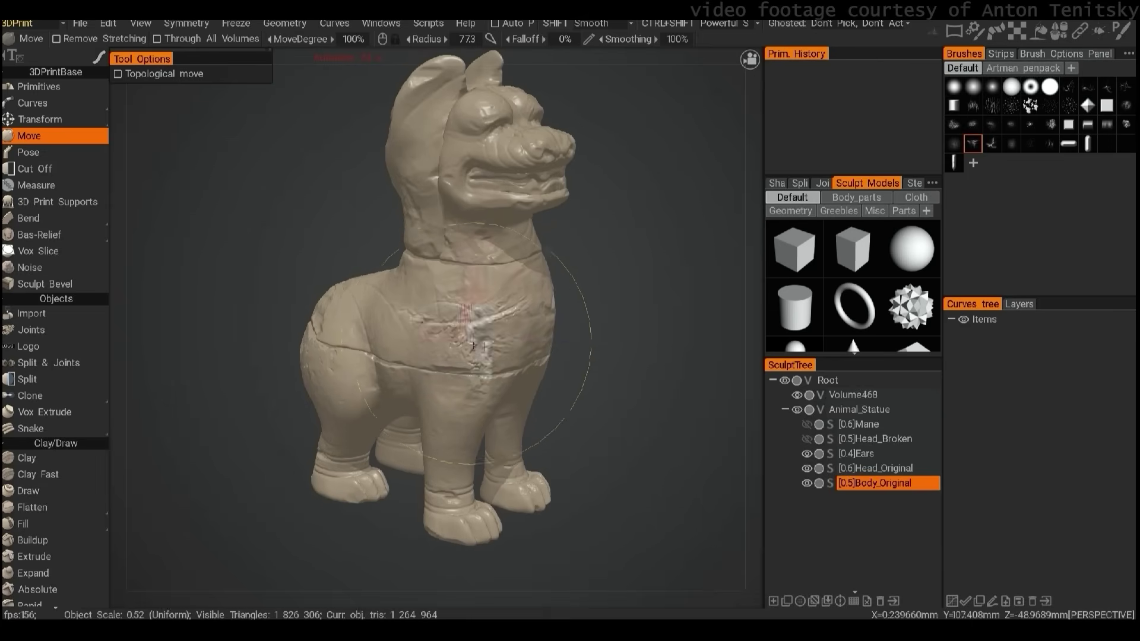
left_click_drag(473, 345, 452, 345, "alt")
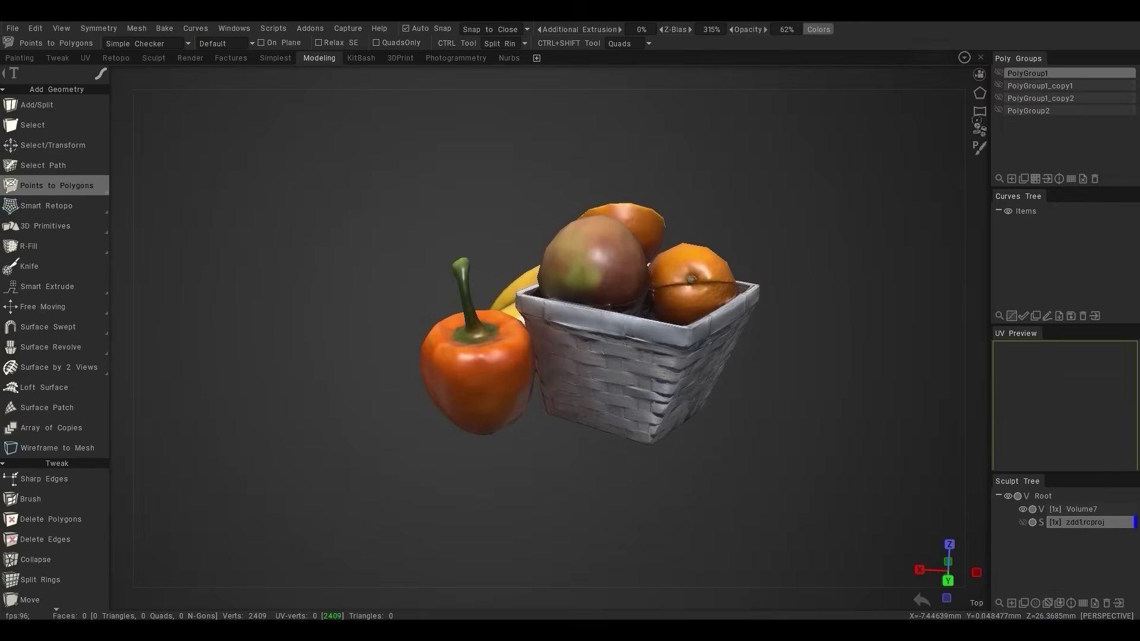
Toggle the visibility of a copied poly group belonging to the fruit basket scene
left_click(999, 104)
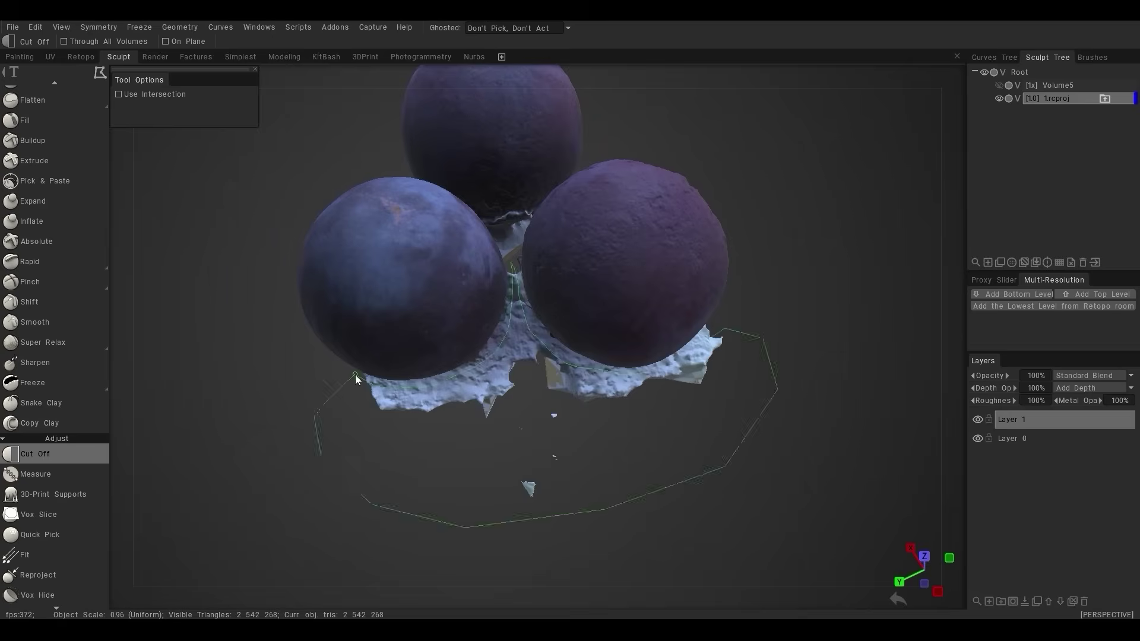
Cut off the leftover scan debris beneath the three plums with a closed outline
left_click(355, 375)
mouse_move(355, 375)
left_mouse_down("alt")
mouse_move(220, 332)
mouse_move(555, 400)
mouse_move(677, 458)
mouse_move(489, 407)
mouse_move(435, 348)
mouse_move(300, 432)
left_mouse_up("alt")
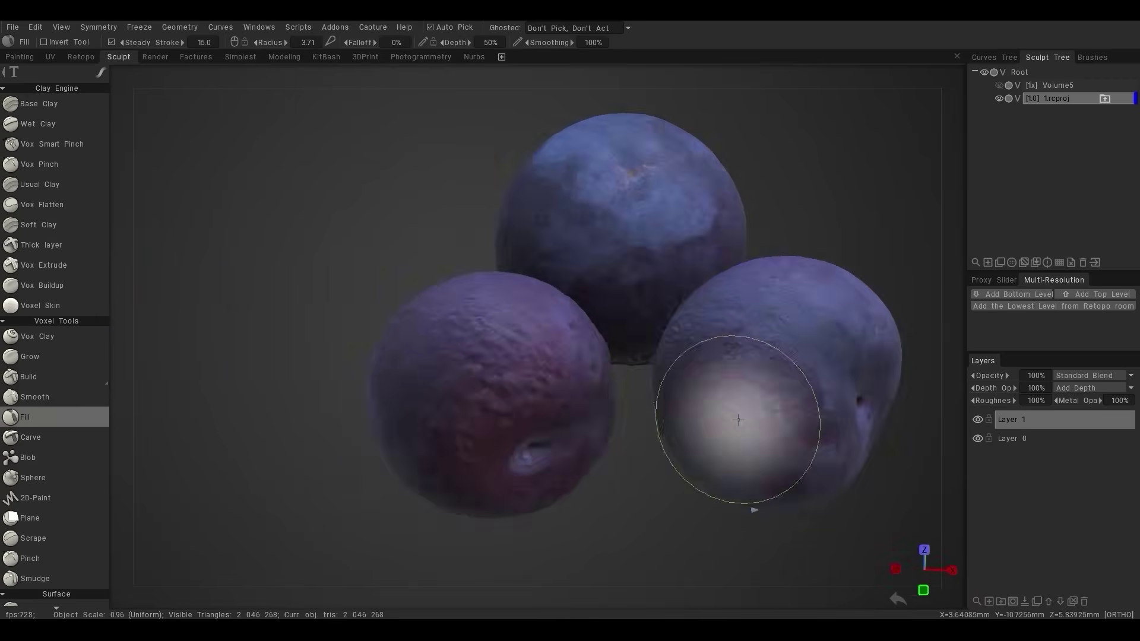
left_click_drag(738, 420, 548, 402, "alt")
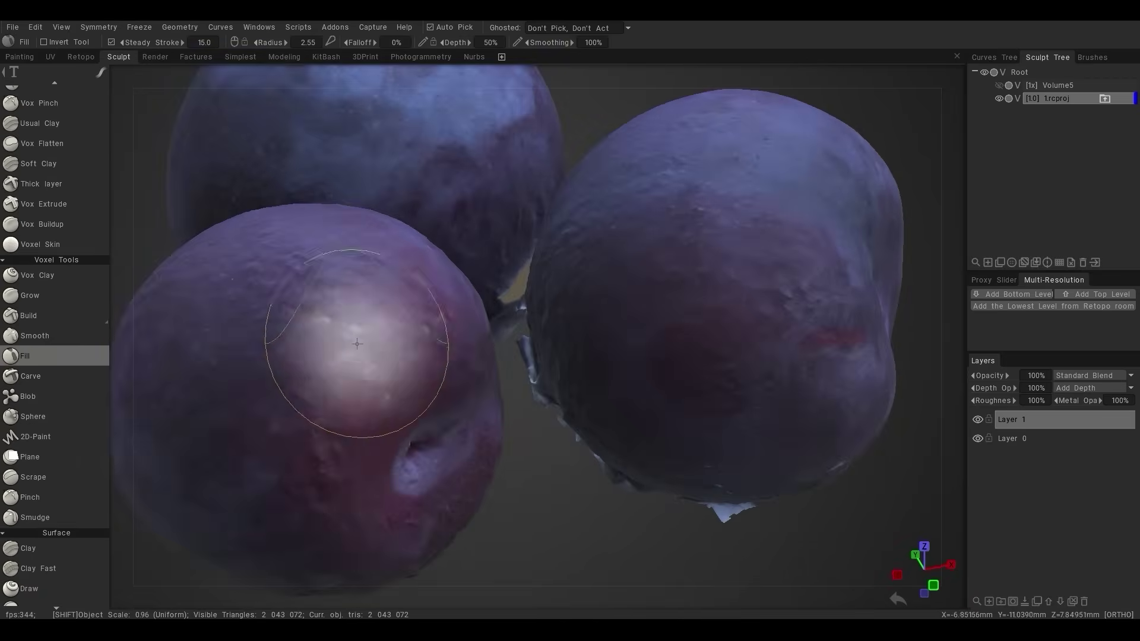
left_click_drag(356, 344, 445, 564, "alt")
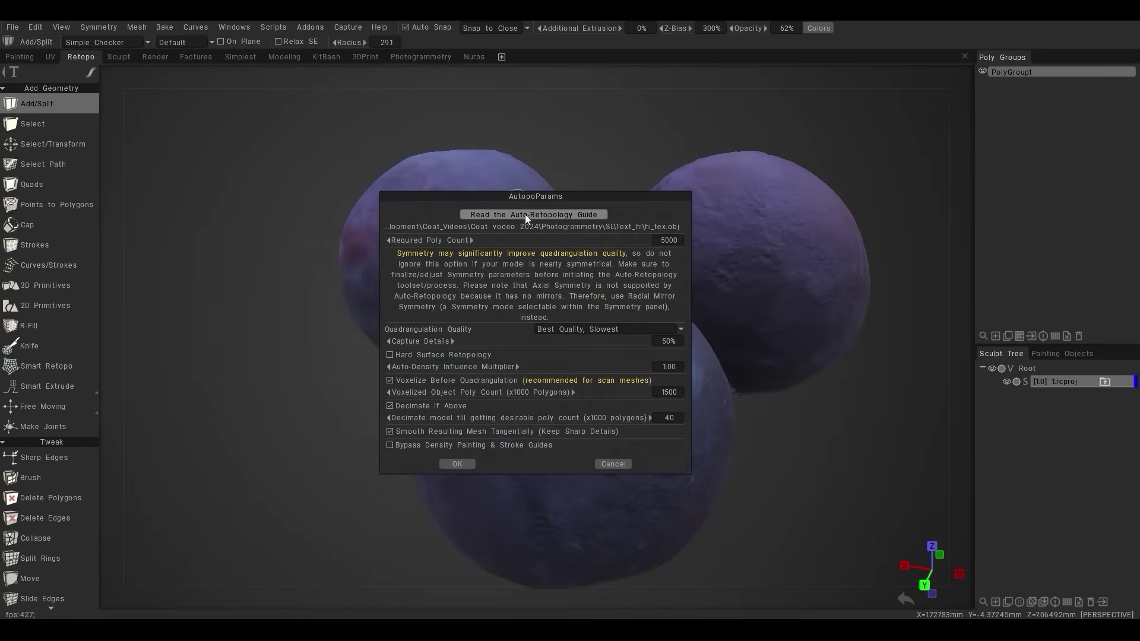
Auto-retopologize the plums to 5000 polygons at best quality, with voxelizing before quadrangulation enabled
left_click(457, 464)
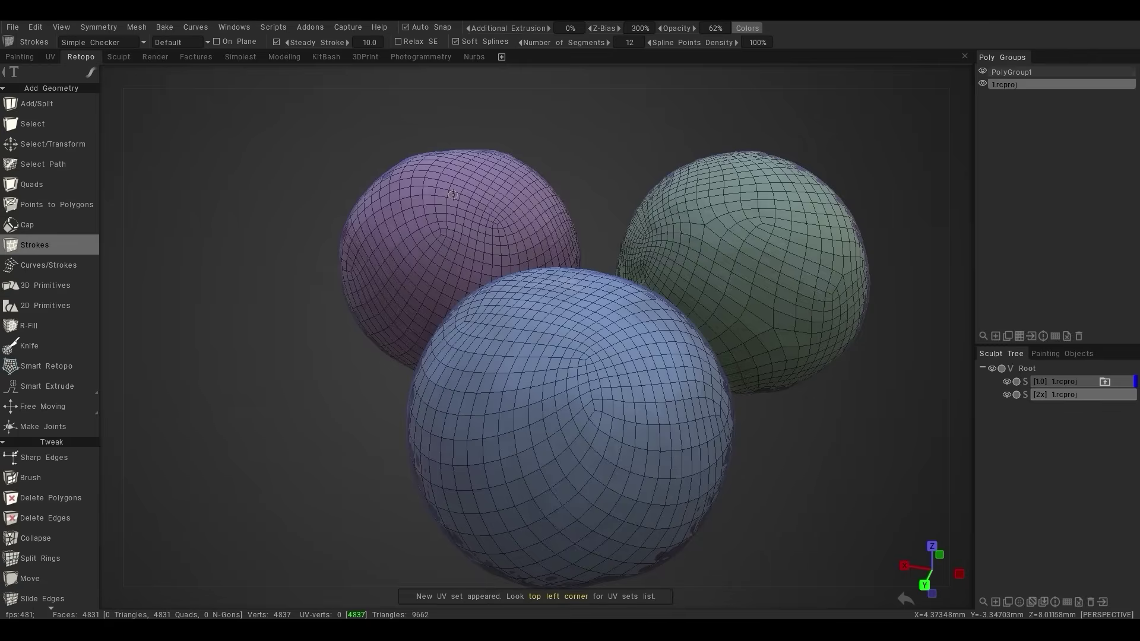
mouse_move(452, 194)
left_mouse_down("alt")
mouse_move(860, 501)
mouse_move(522, 446)
left_mouse_up("alt")
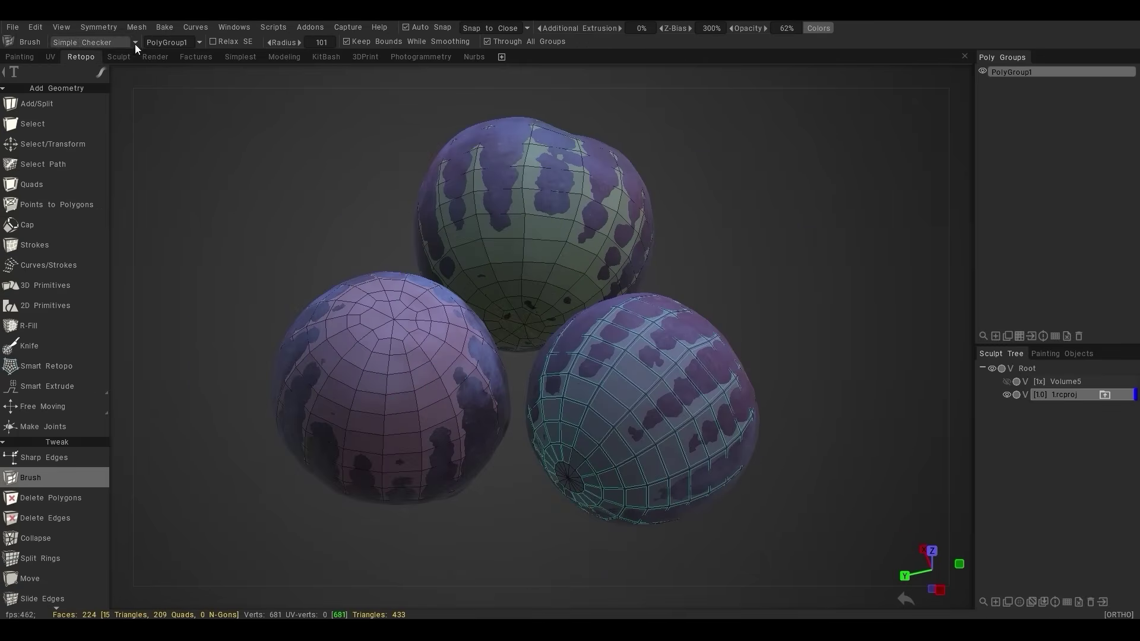
Start a per-pixel normal map bake of the plums and raise the scan depth outside the object to 9.65
left_click(163, 30)
left_click(230, 145)
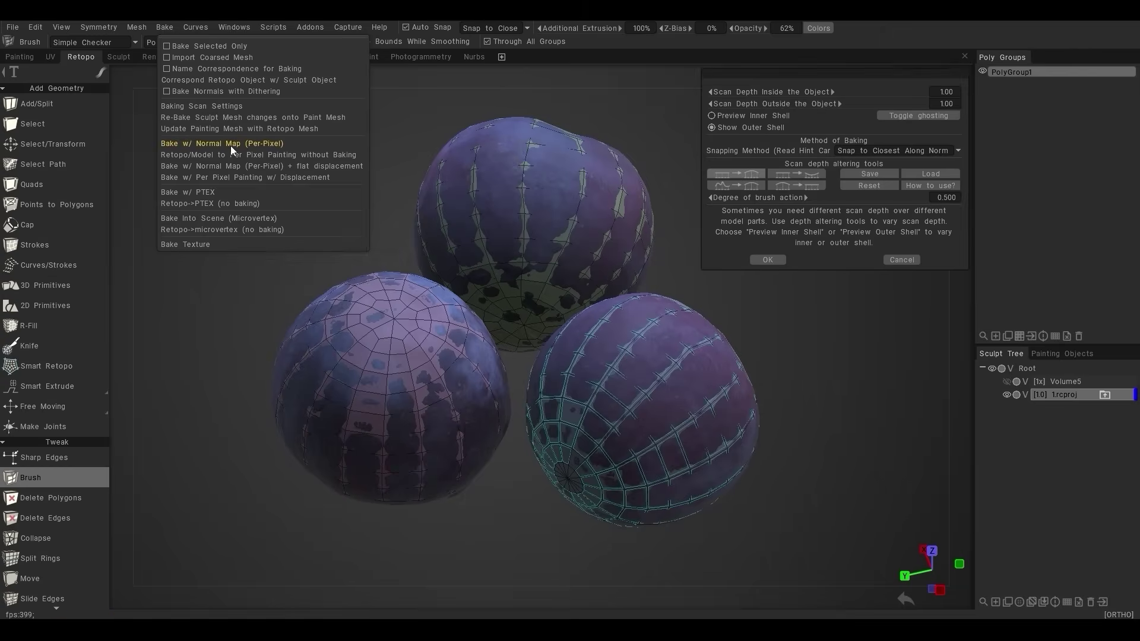
left_click_drag(767, 115, 900, 118)
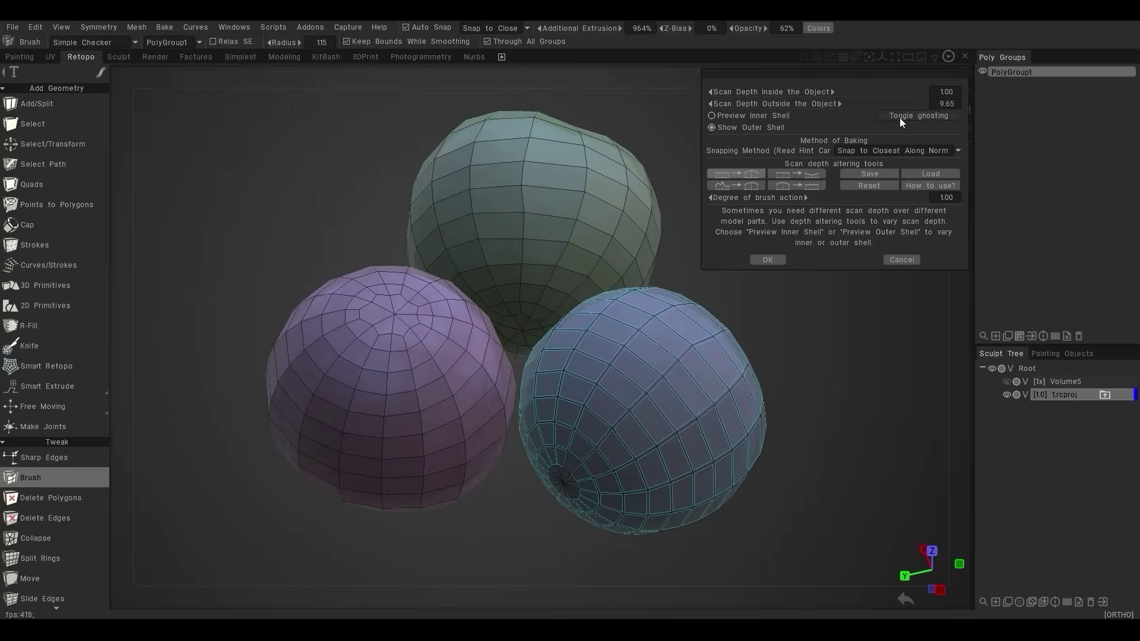
left_click_drag(700, 95, 438, 247, "alt")
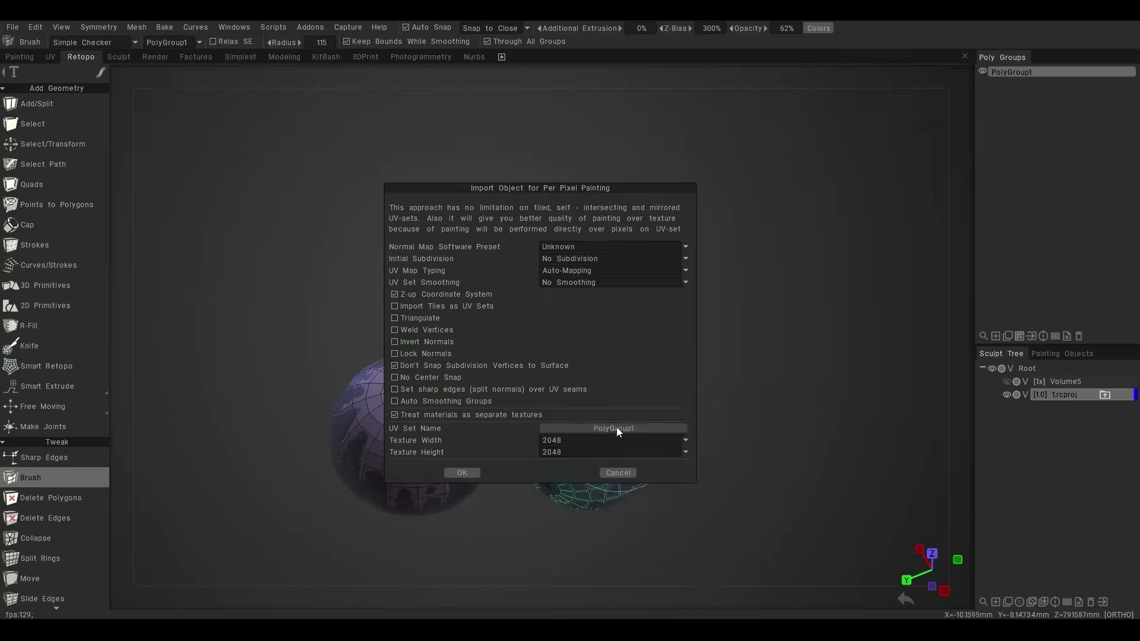
Bake the plums for per-pixel painting with auto-mapped UVs, no subdivision and a 2048 × 2048 texture
left_click(475, 475)
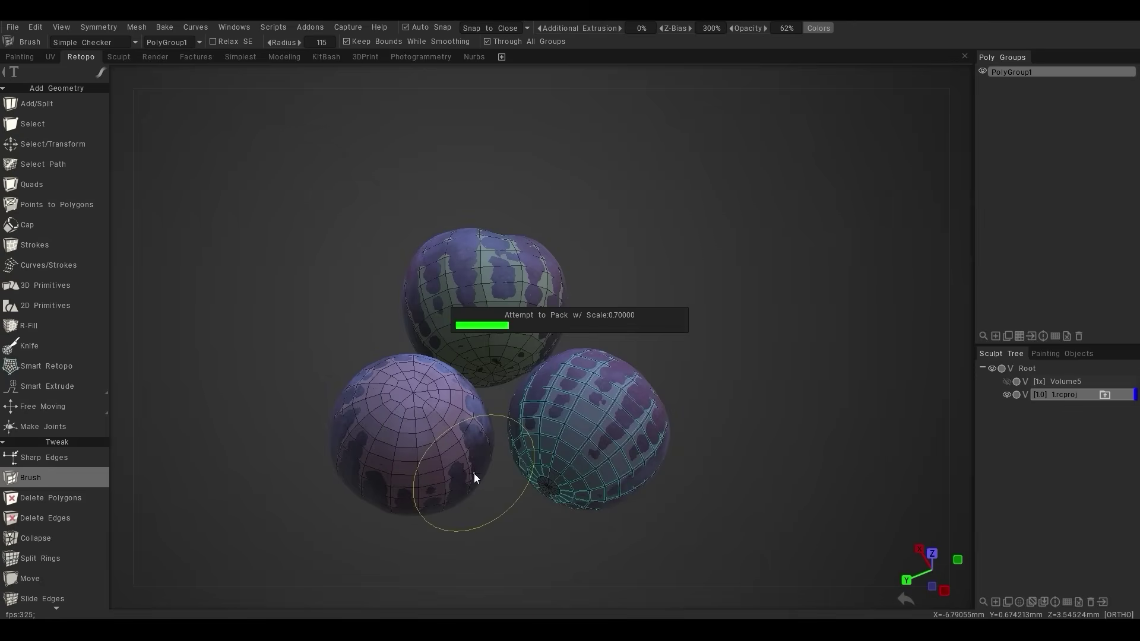
left_click(834, 258)
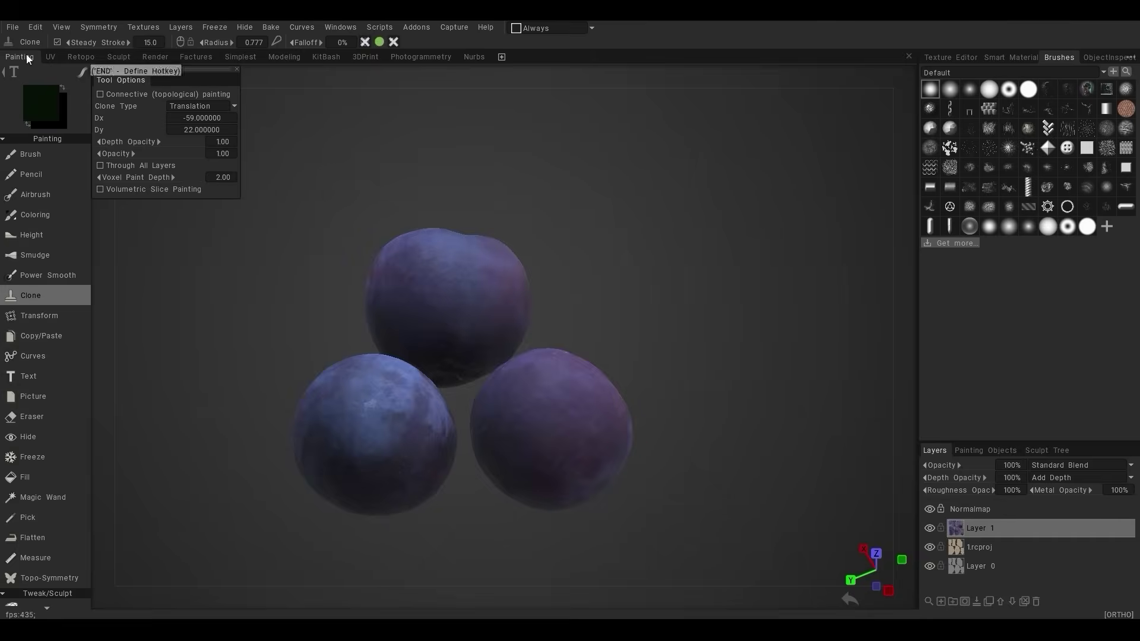
scroll(373, 448, "up", 5)
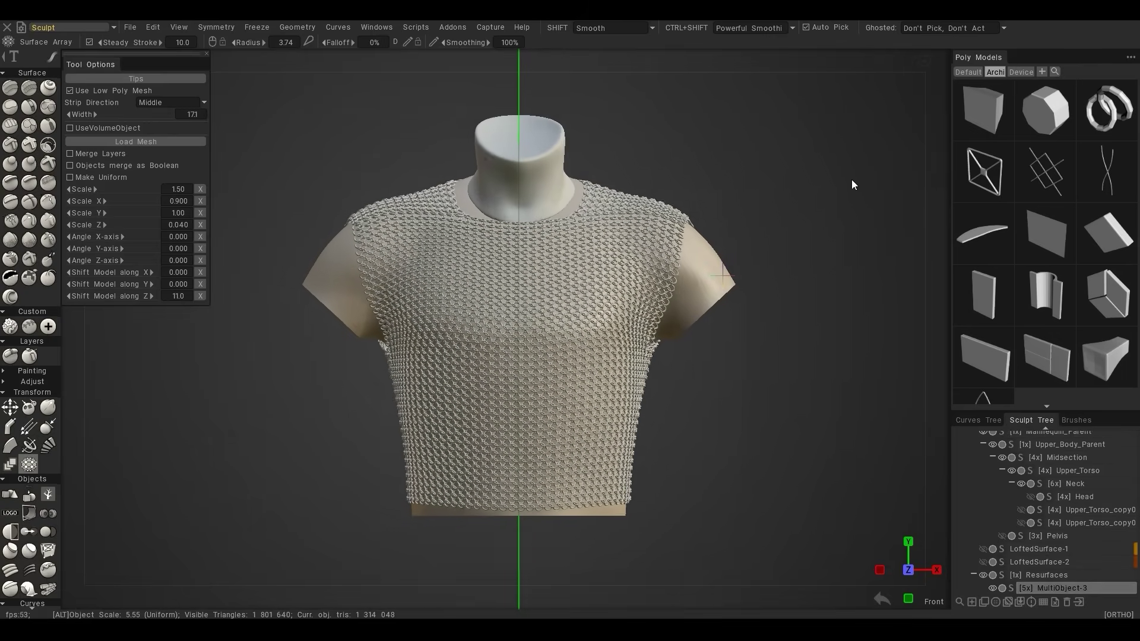
Apply a metal shader to the chainmail array covering the mannequin torso
mouse_move(939, 187)
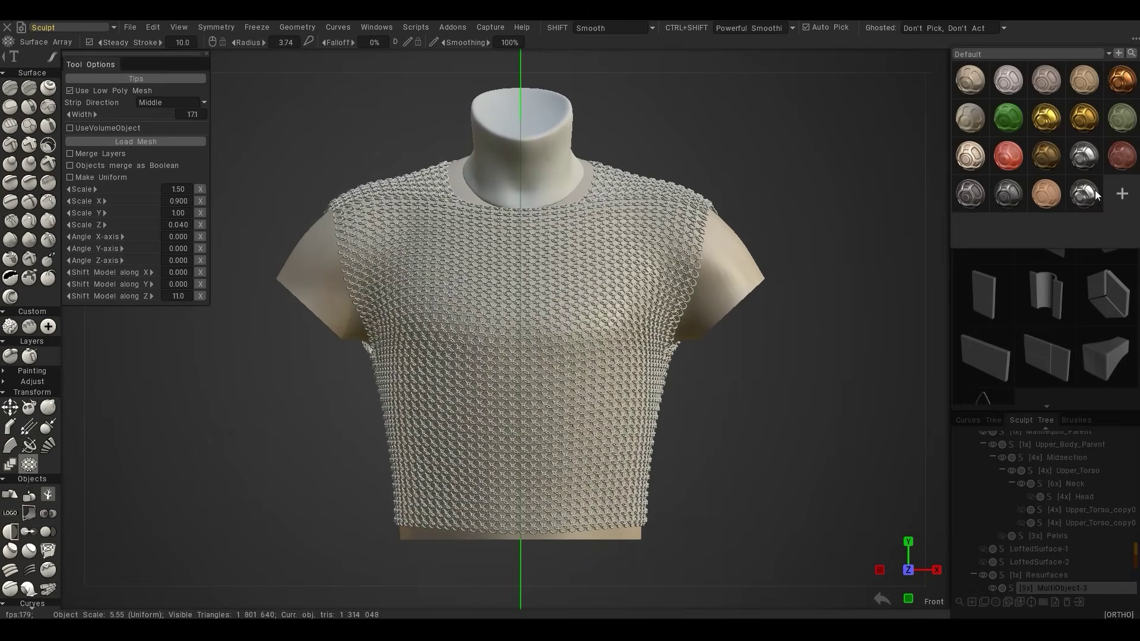
left_click(994, 194)
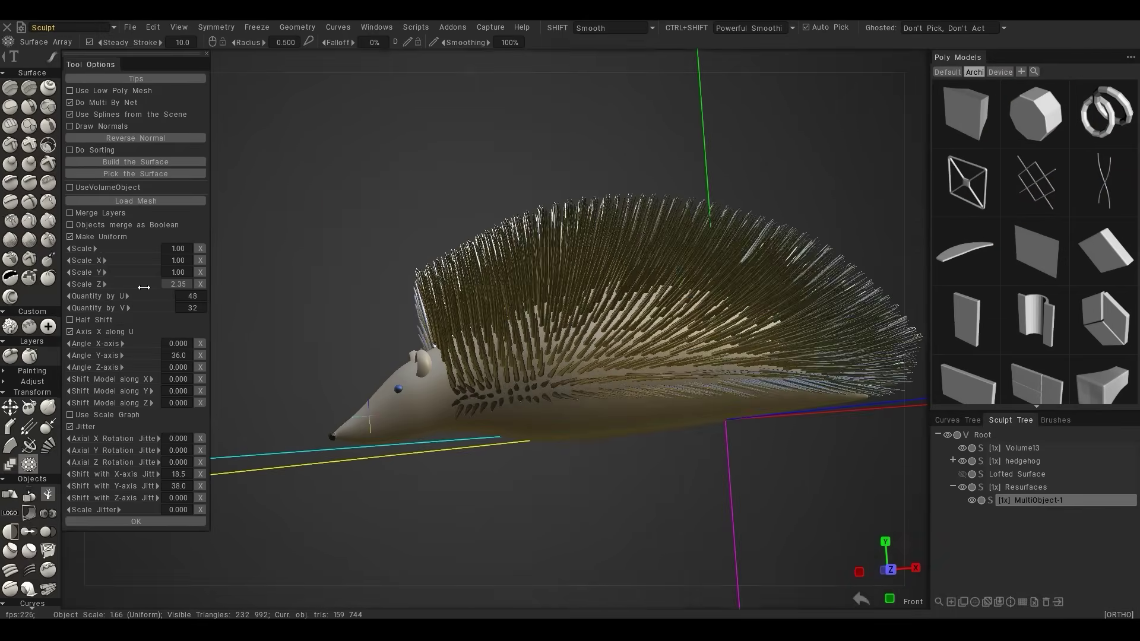
left_click_drag(297, 281, 379, 280, "alt")
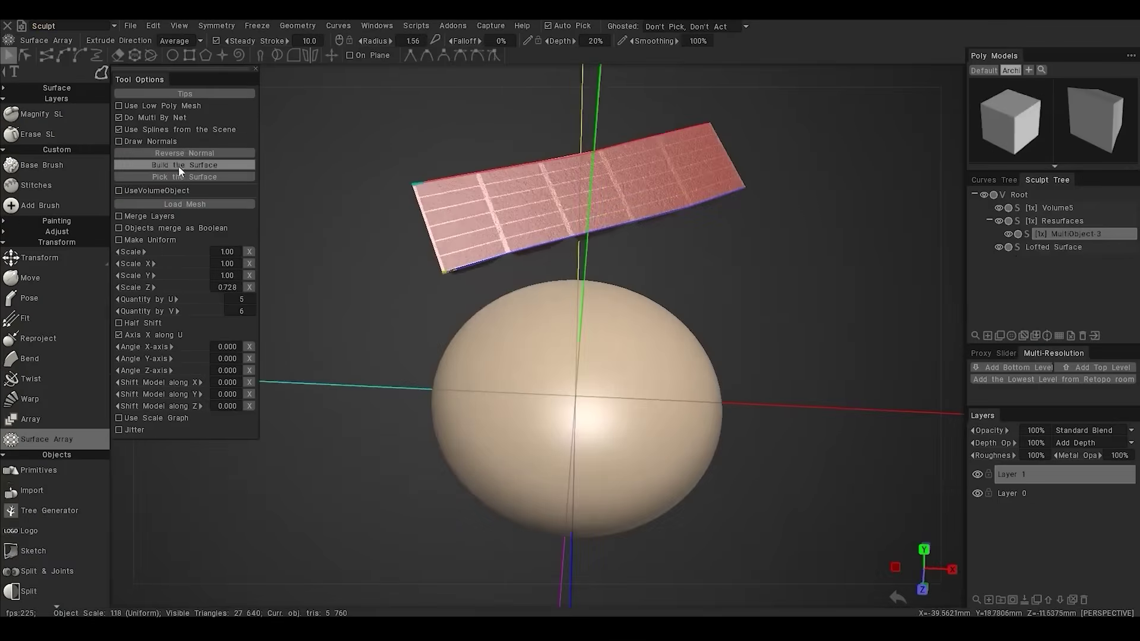
mouse_move(546, 234)
left_mouse_down("alt")
mouse_move(681, 358)
mouse_move(653, 333)
left_mouse_up("alt")
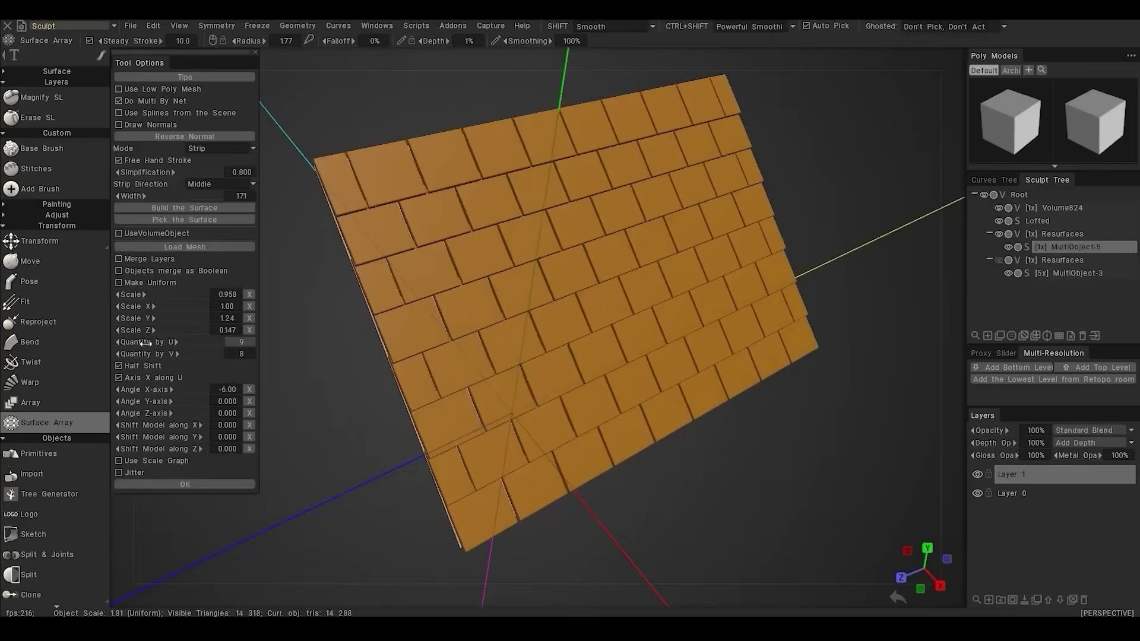
Set the roof tile array's quantity to 10 by U and 9 by V, and apply the array
left_click_drag(145, 343, 175, 342)
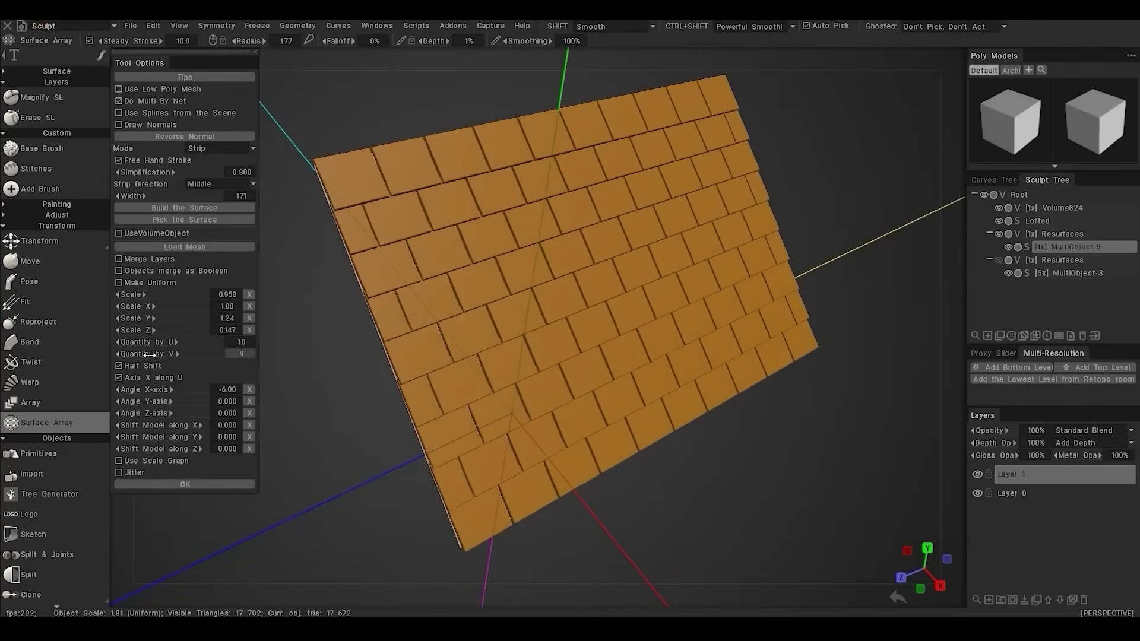
left_click(185, 484)
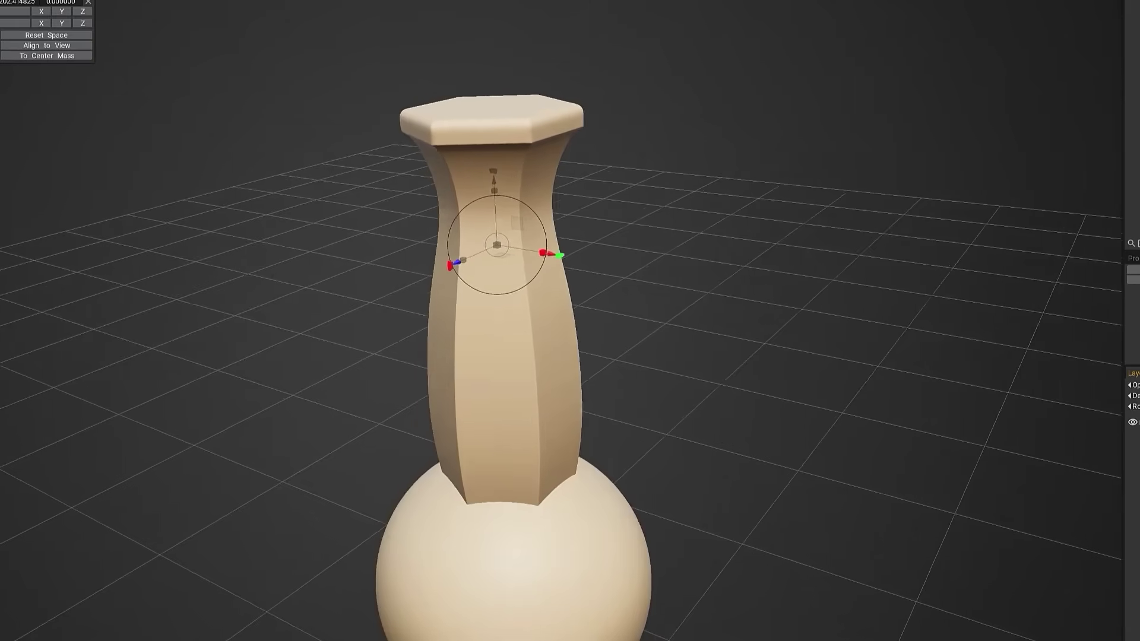
Lower the hexagonal column through the sphere to a Y position of about 80.8, forming a vase
left_click_drag(493, 177, 491, 363)
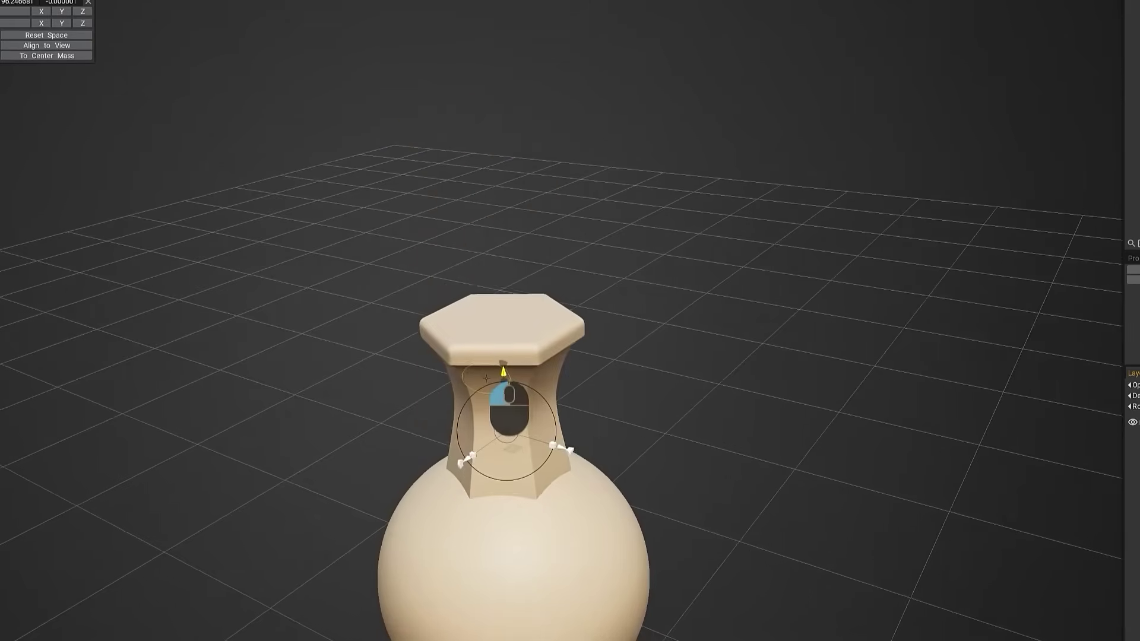
left_click_drag(300, 534, 300, 427)
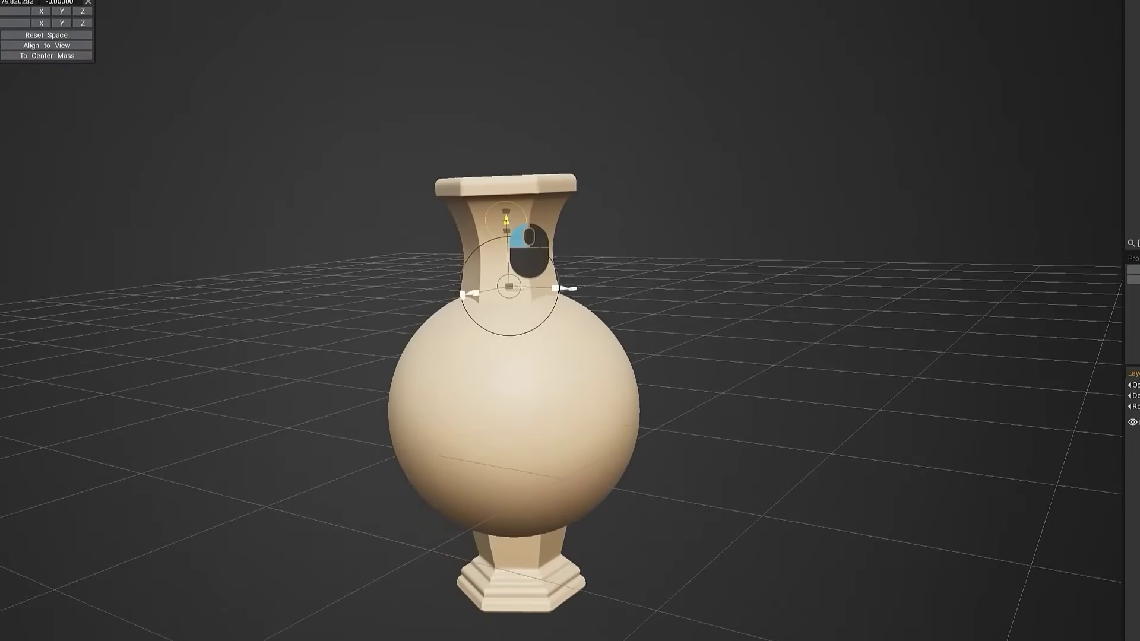
left_click_drag(529, 250, 314, 414)
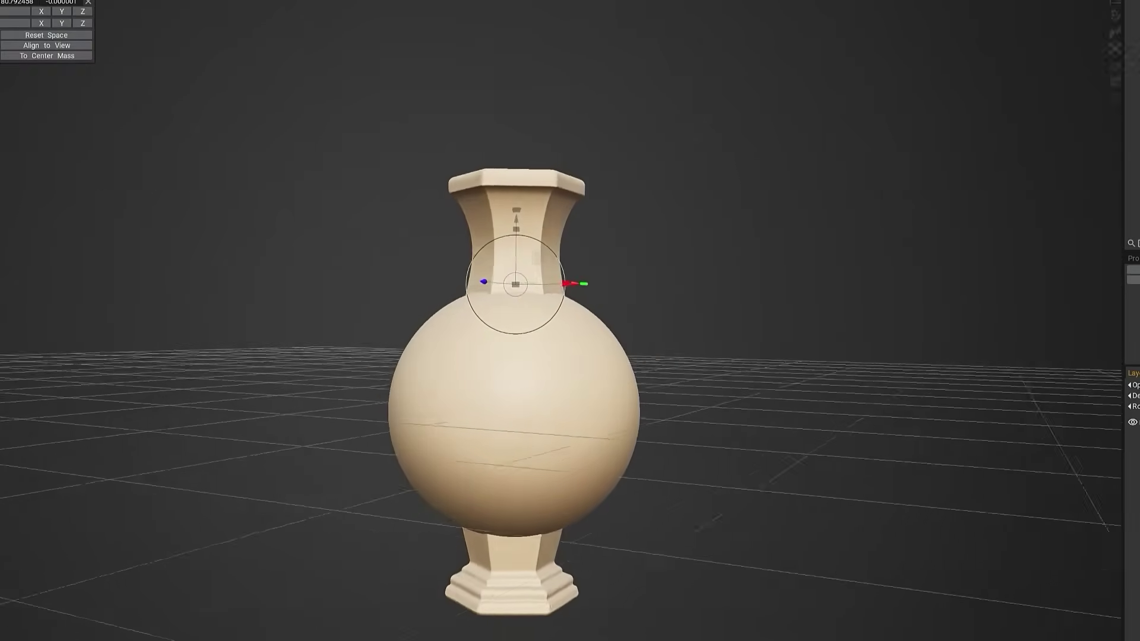
scroll(514, 356, "up", 1)
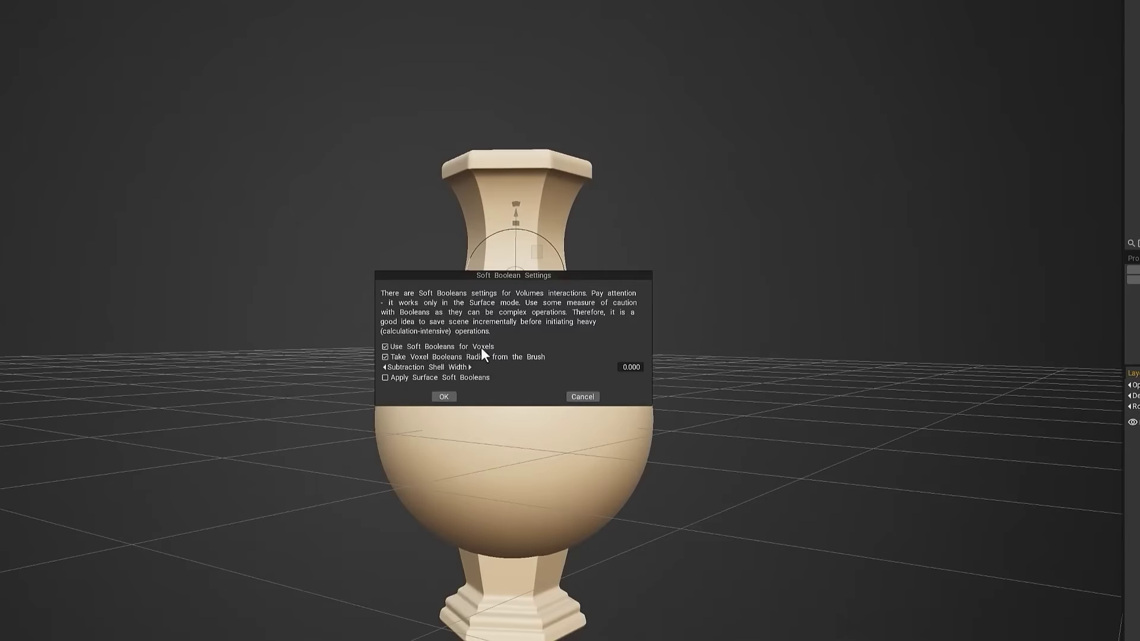
Apply soft Boolean settings with soft Booleans for voxels enabled and the radius taken from the brush
left_click(444, 397)
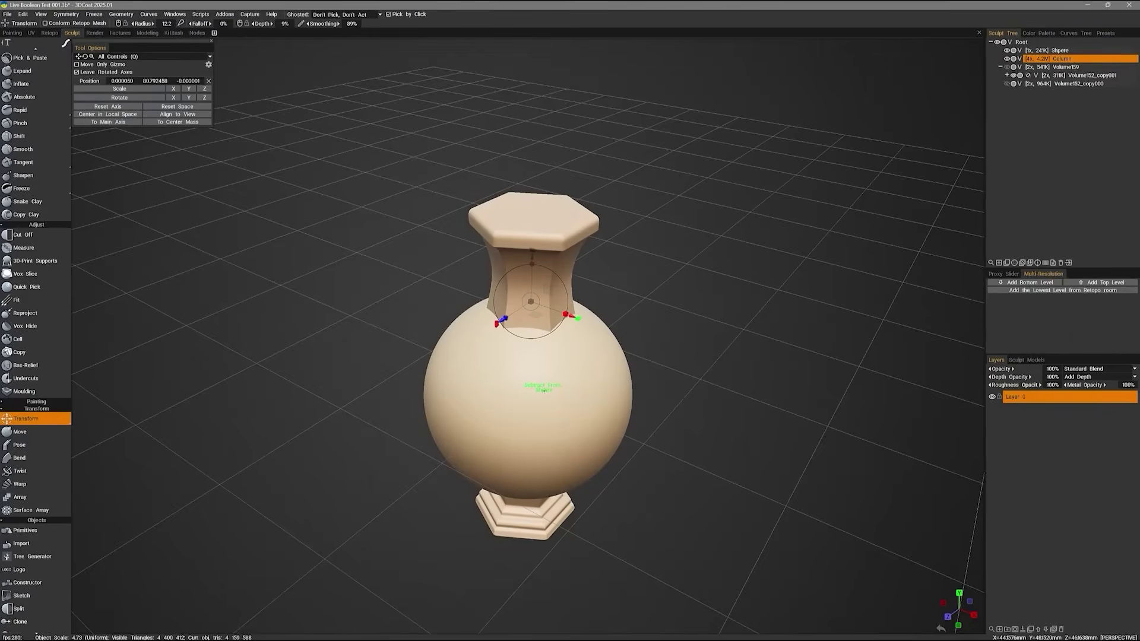
key("Return")
right_click_drag(712, 356, 742, 297)
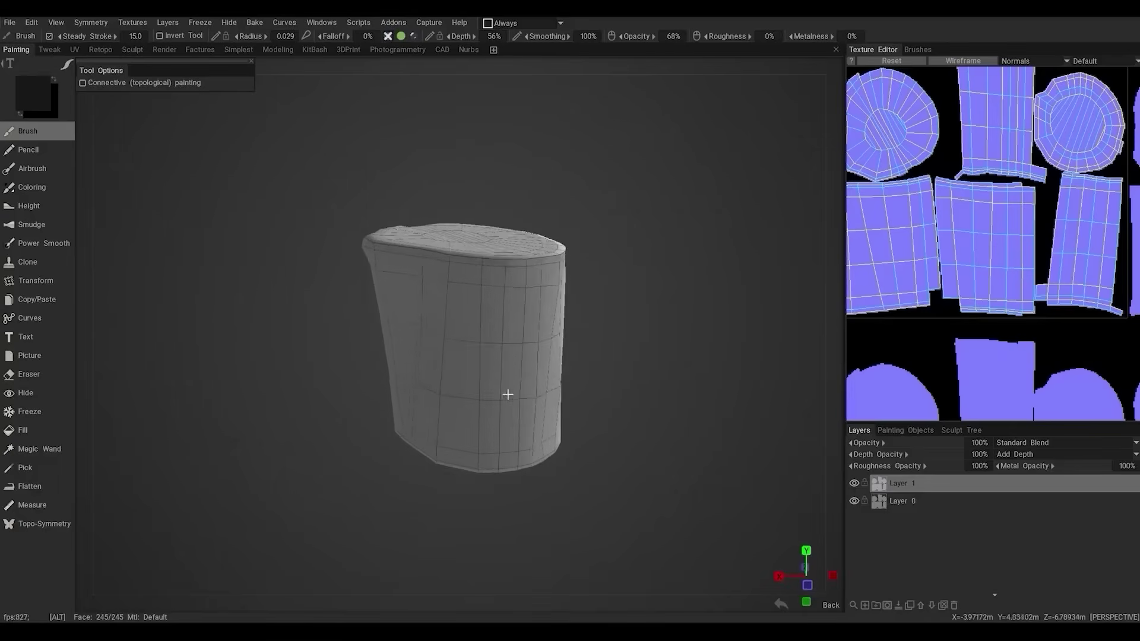
Import the bark normal map onto the low-poly tree stump as a texture layer
middle_click_drag(508, 394, 495, 405)
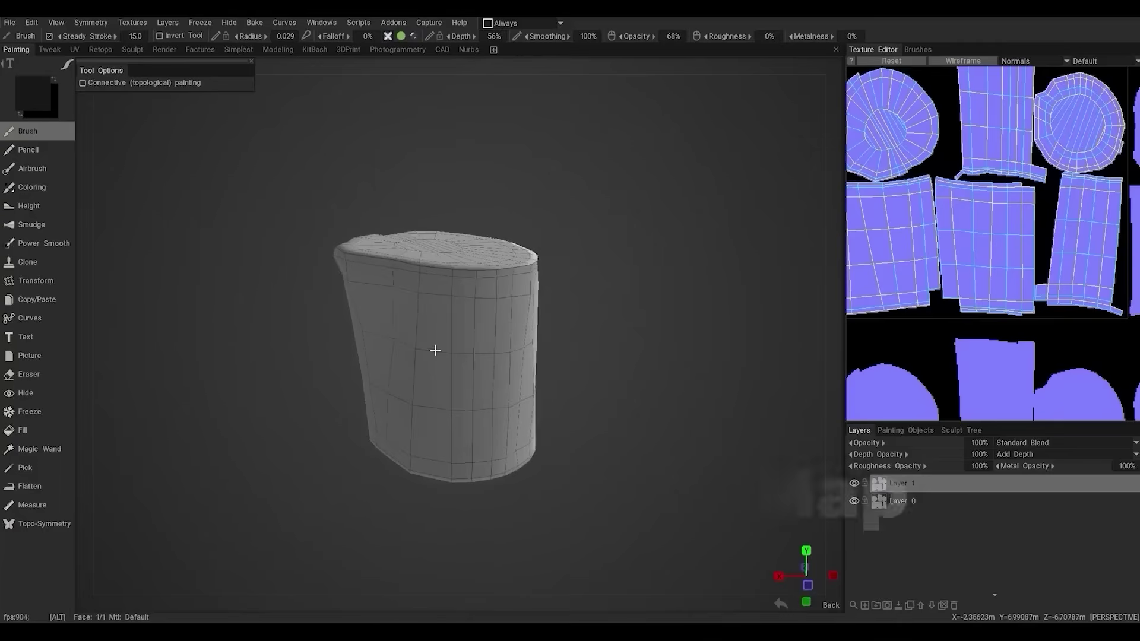
left_click(133, 22)
mouse_move(153, 49)
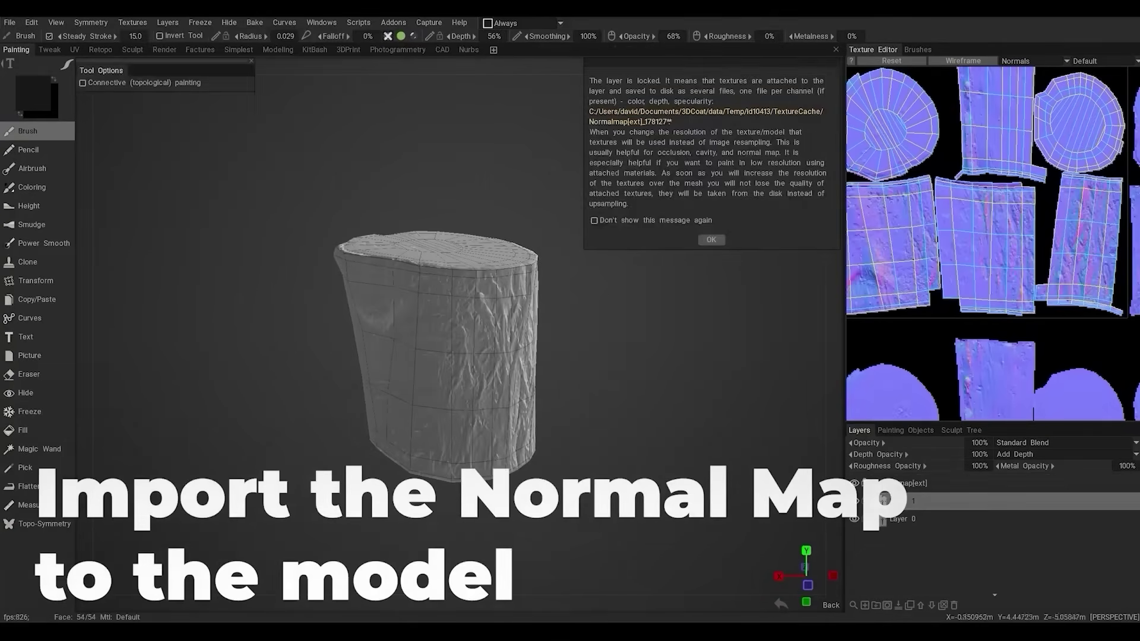
left_click(707, 236)
Bake the stump's paint mesh to sculpt with PBR and Catmull-Clark subdivision, baking textures to vertices and converting the normal map to real displacement
scroll(517, 383, "up", 5)
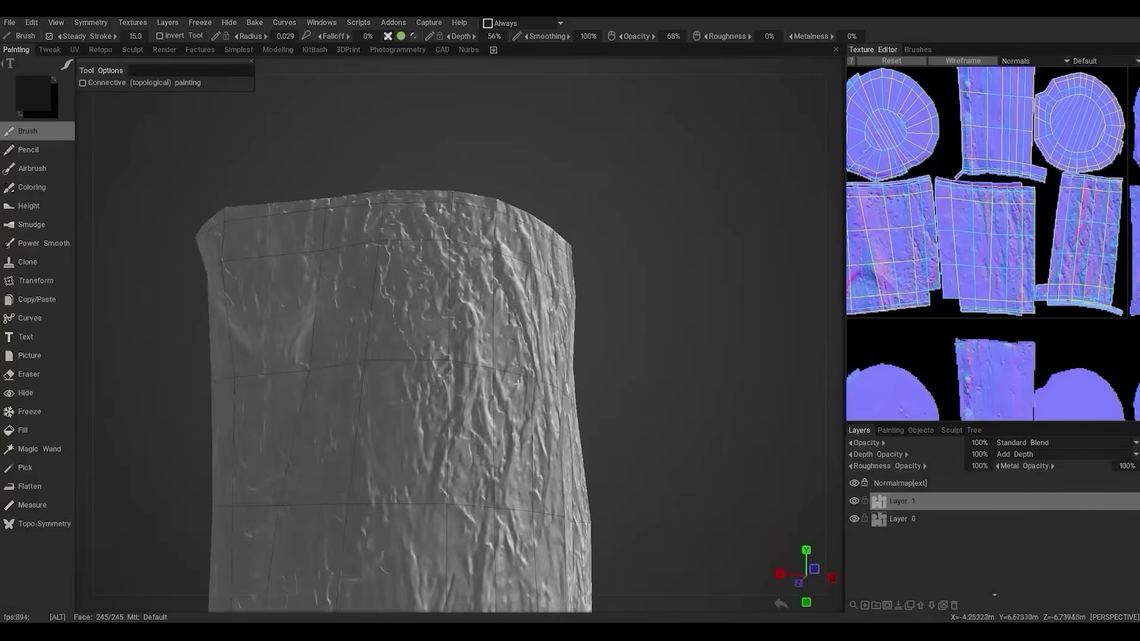
left_click_drag(517, 383, 583, 388, "alt")
scroll(1012, 272, "down", 2)
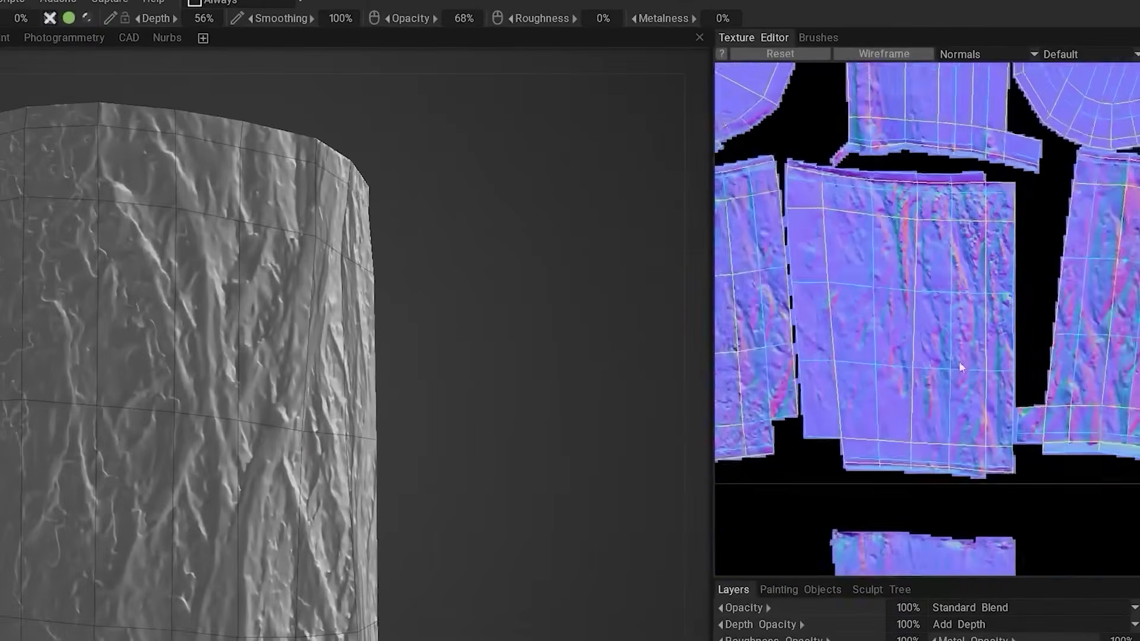
scroll(959, 361, "down", 2)
scroll(144, 511, "down", 3)
left_click_drag(145, 511, 81, 580, "alt")
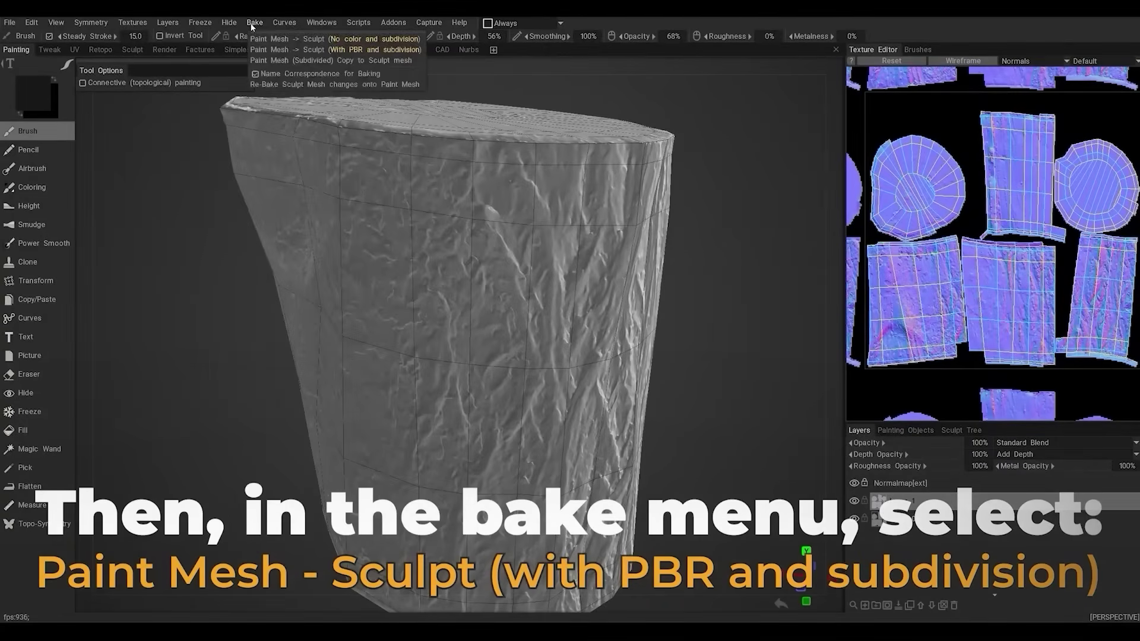
left_click(271, 49)
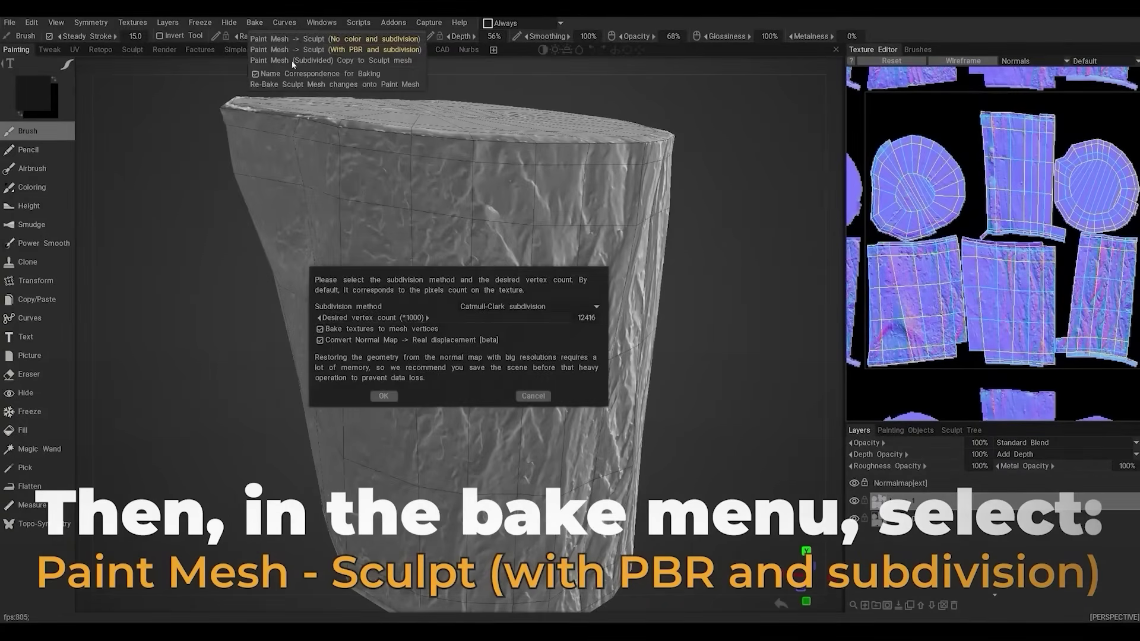
left_click(383, 396)
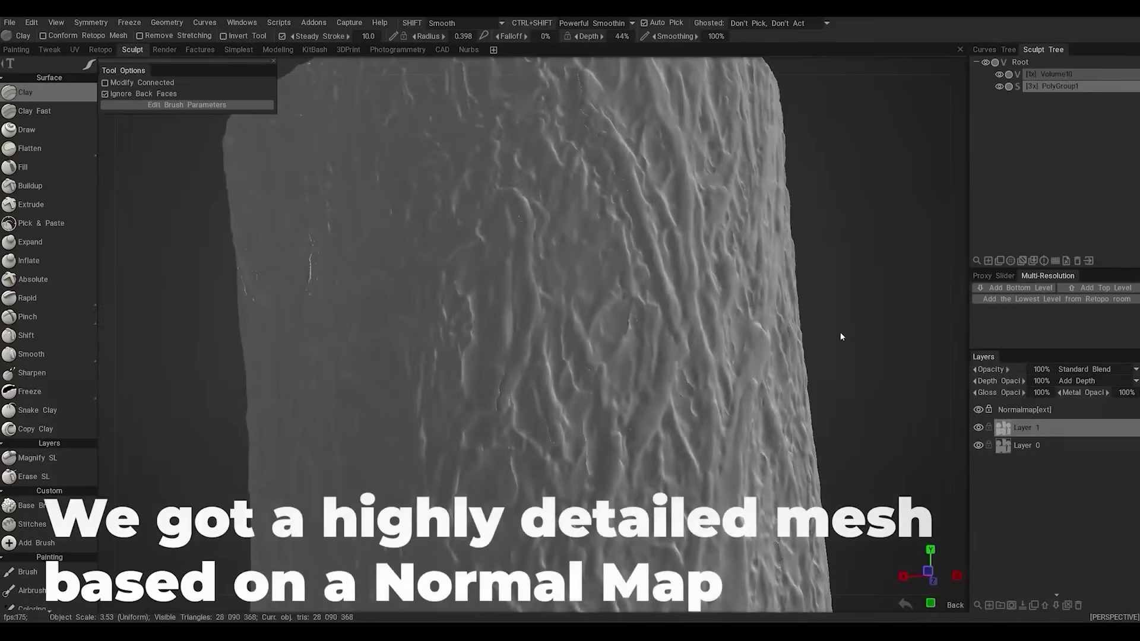
Examine the bark relief of the displaced stump mesh from several sides and at close range
scroll(802, 343, "down", 8)
left_click_drag(801, 340, 765, 386)
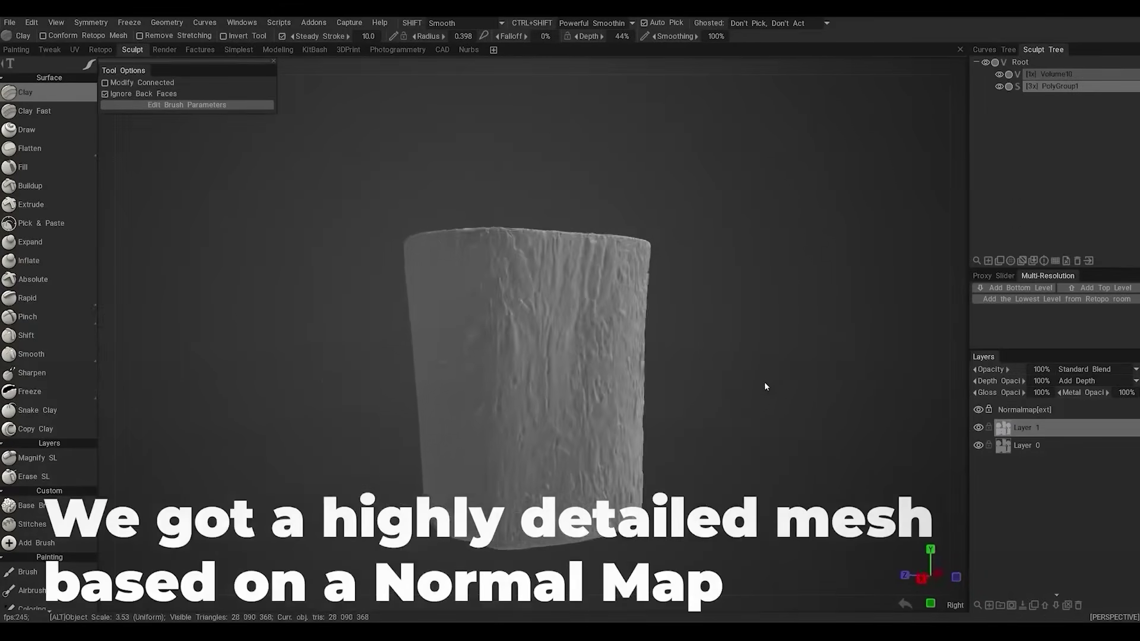
scroll(647, 407, "up", 5)
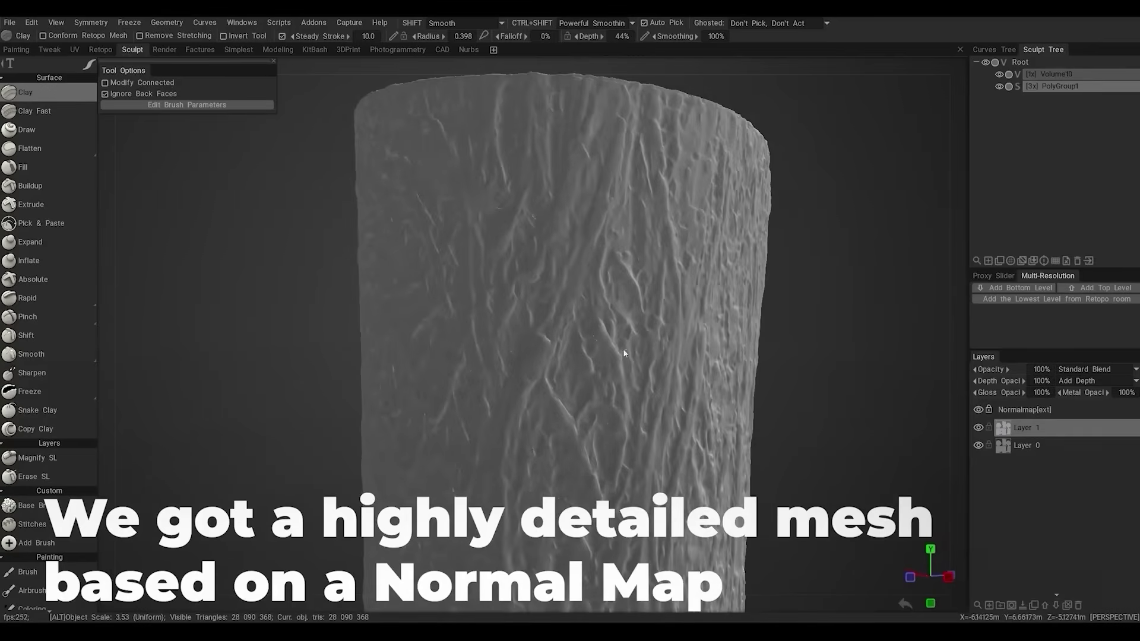
left_click_drag(621, 349, 559, 401)
scroll(547, 351, "up", 8)
left_click_drag(615, 376, 695, 343)
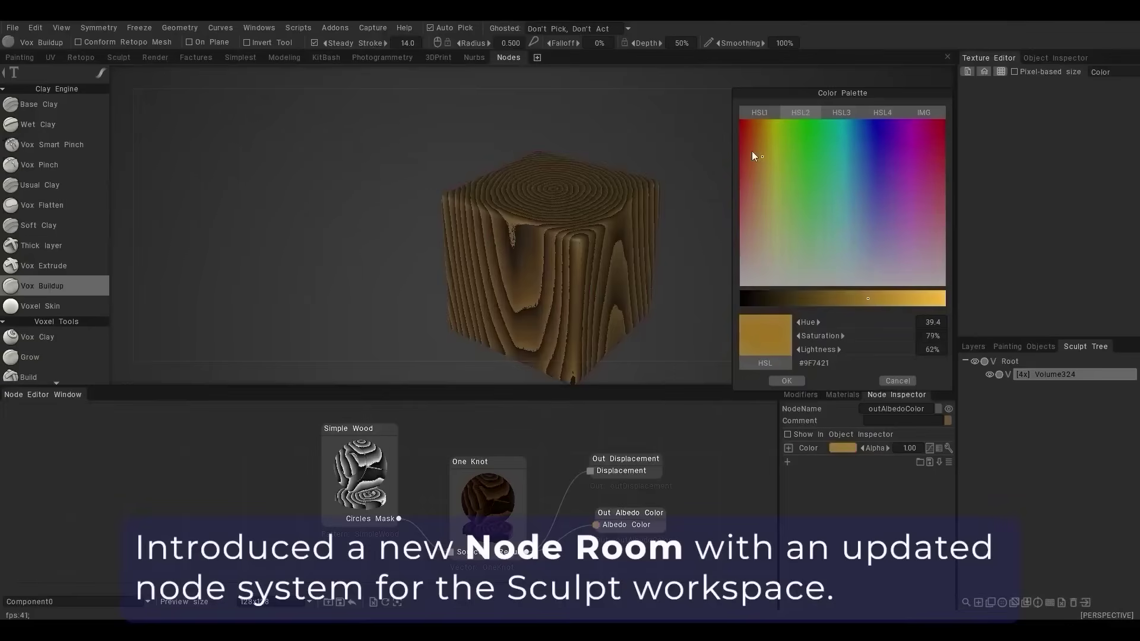
Change the cube's albedo output to a reddish wood color and adjust the Simple Wood node's pattern parameters
left_click(751, 156)
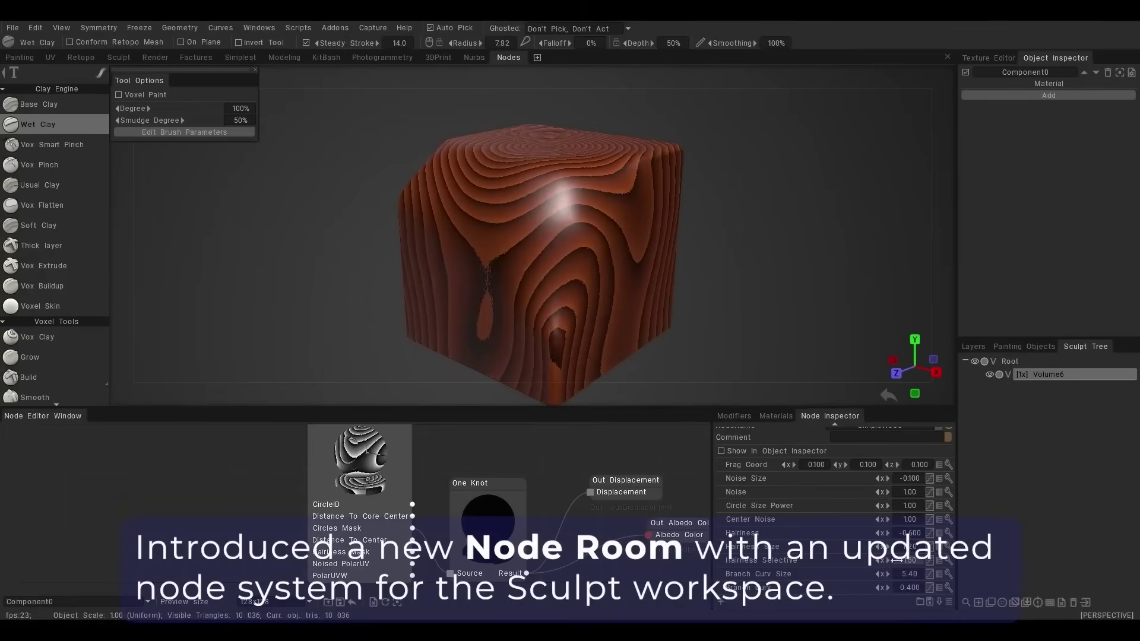
left_click_drag(886, 560, 874, 583)
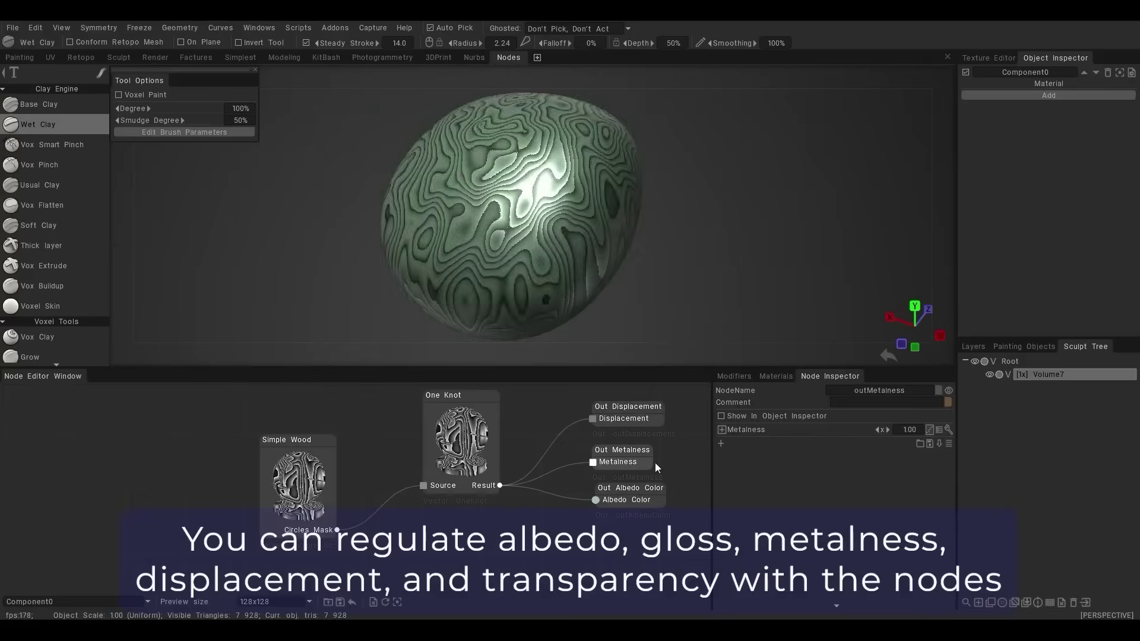
Reshape the metalness output's curve and add a gloss output fed by the One Knot result
left_click_drag(760, 440, 805, 466)
scroll(570, 238, "up", 3)
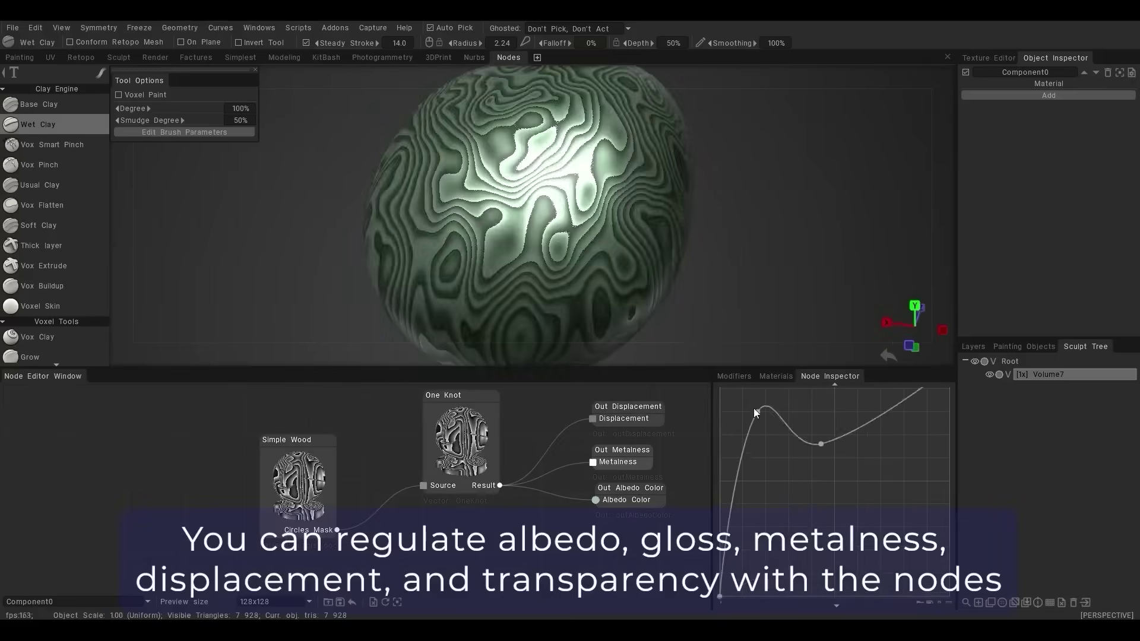
right_click(617, 415)
left_click(642, 468)
Change the albedo output to a violet-blue color and adjust the gloss output's curve
left_click_drag(653, 238, 705, 268, "alt")
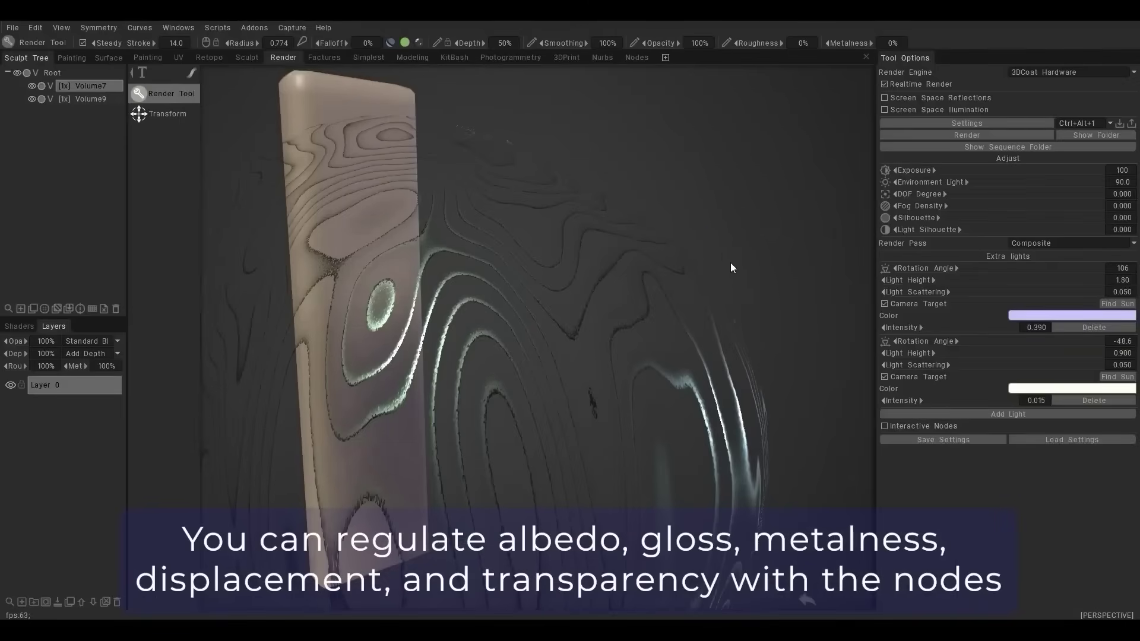
left_click_drag(730, 263, 673, 311, "alt")
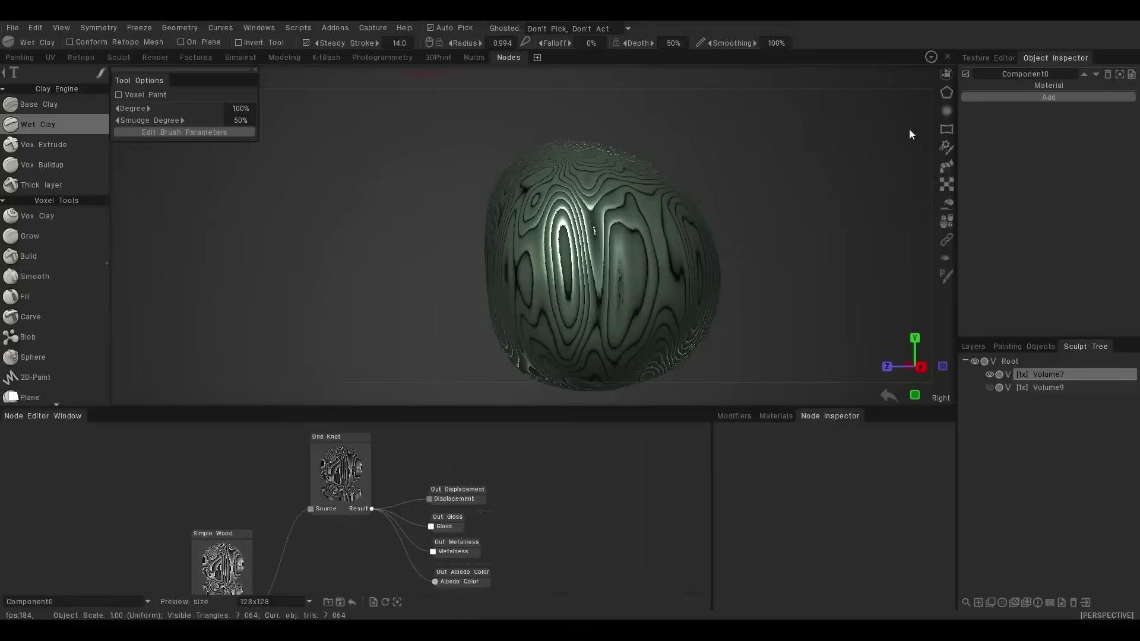
left_click(842, 469)
left_click(565, 203)
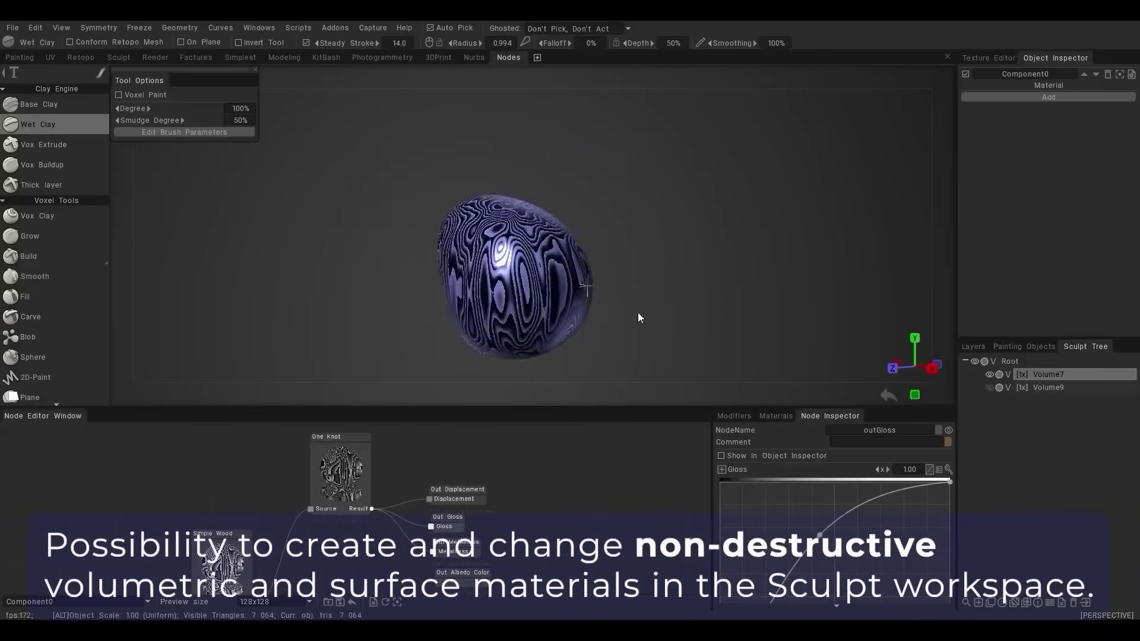
left_click_drag(743, 441, 843, 446)
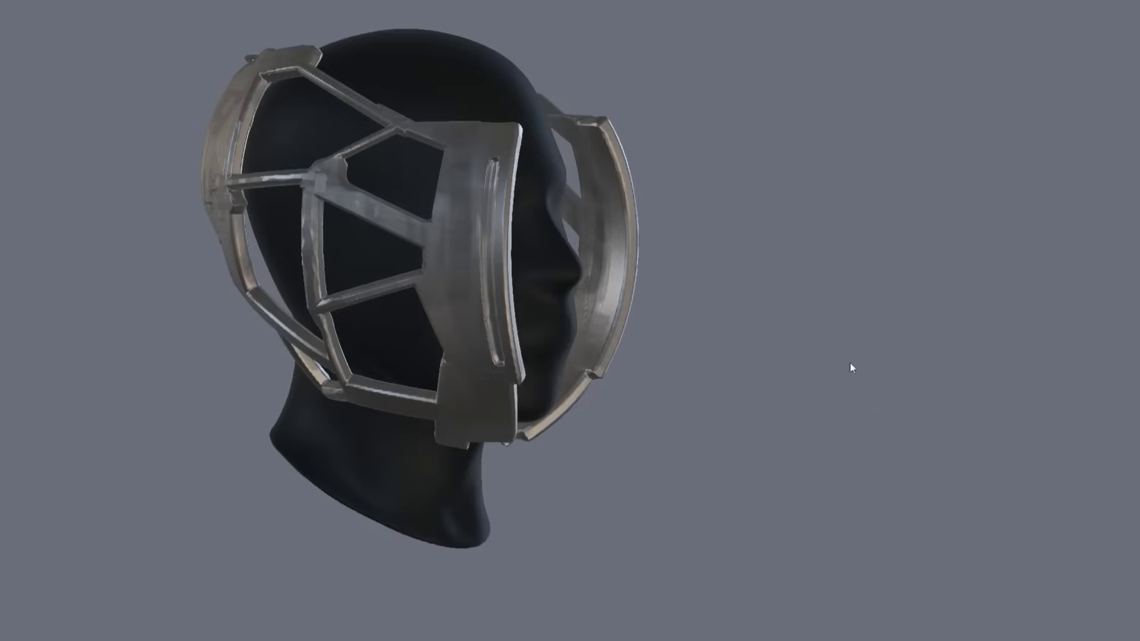
Draw guide curves for a lofted surface along the head's side, one over the crown to the brow and one across the face below
left_click_drag(849, 362, 657, 419)
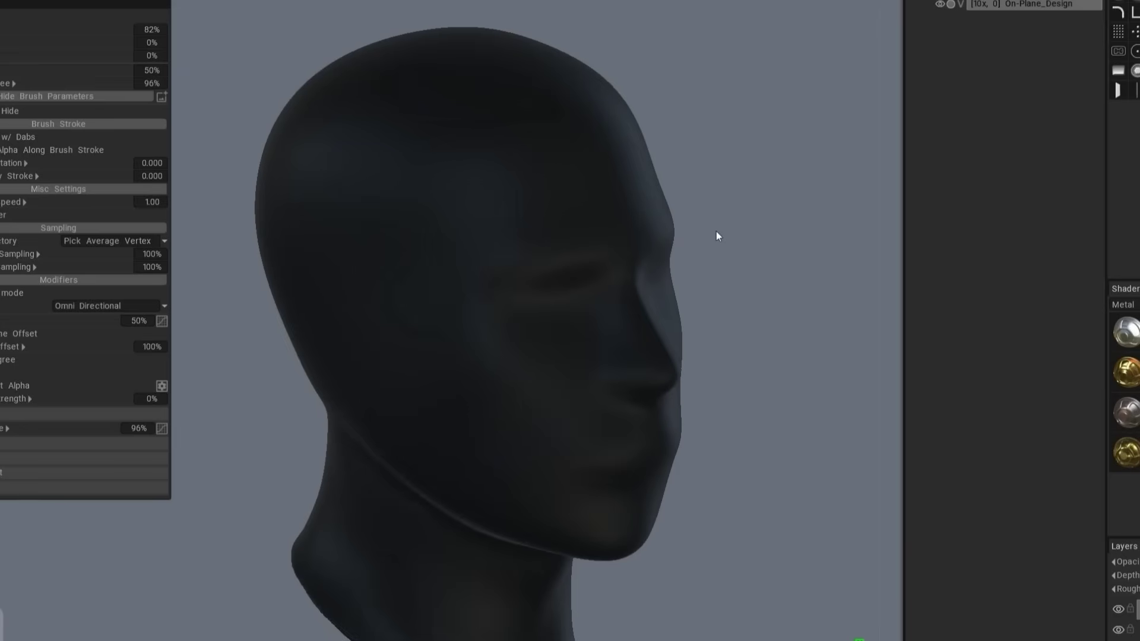
left_click_drag(718, 237, 514, 249)
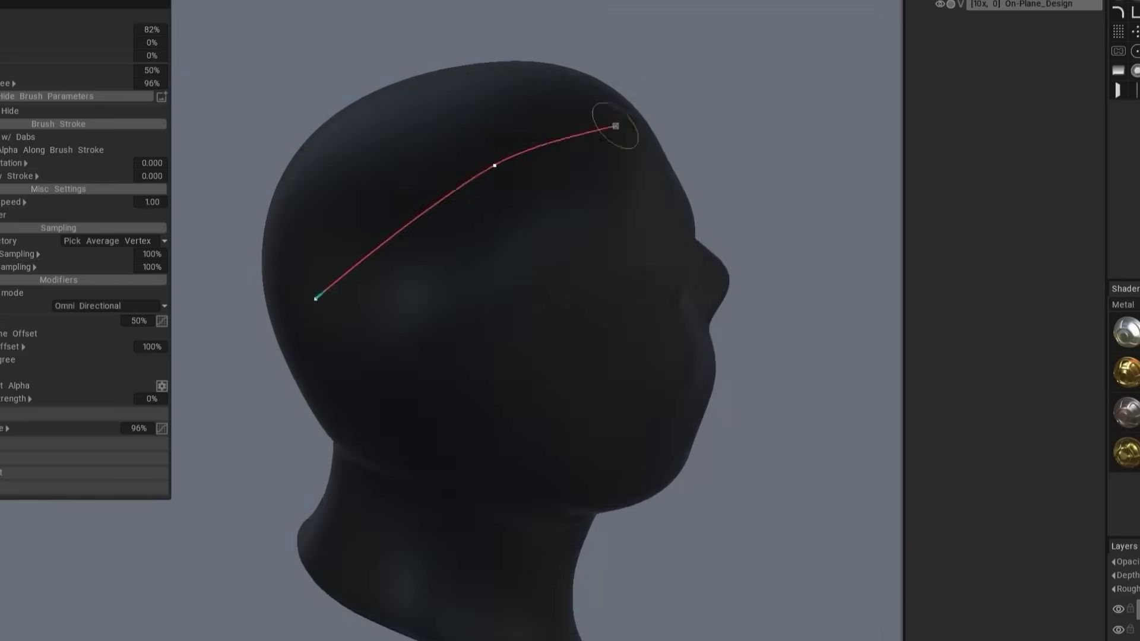
left_click(657, 331)
left_click(311, 275)
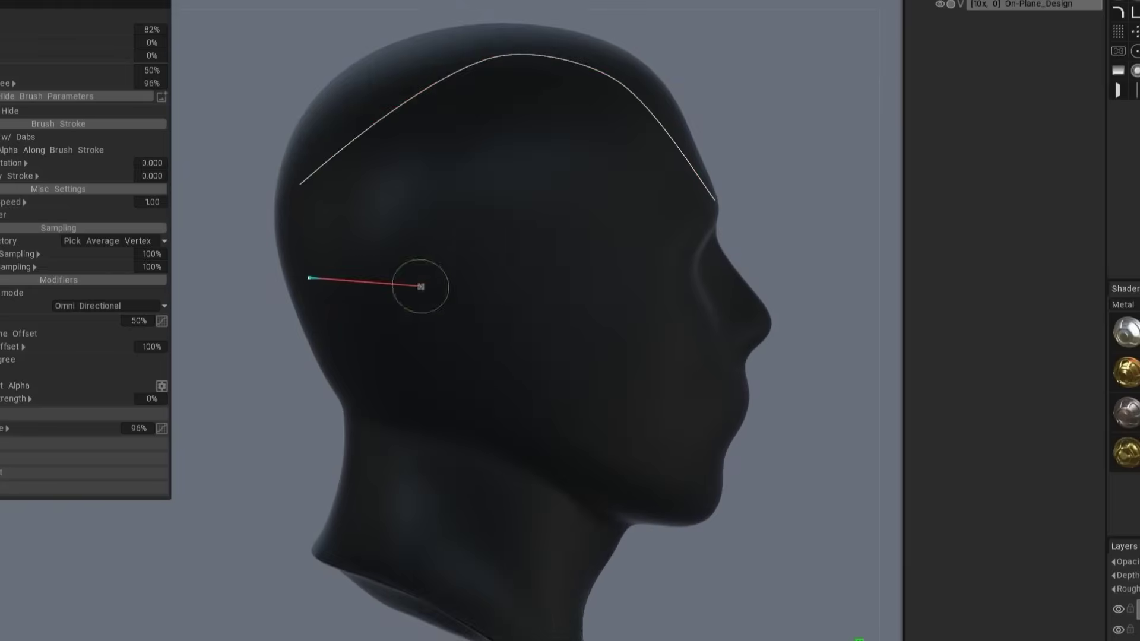
left_click(728, 321)
left_click(494, 400)
left_click_drag(599, 382, 542, 466)
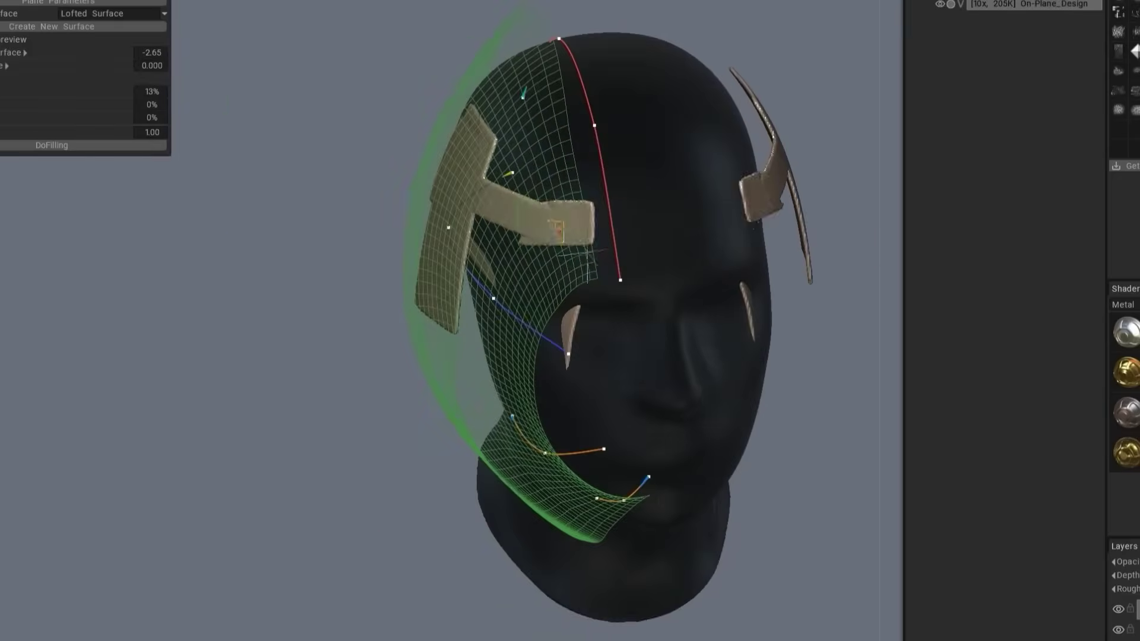
Build the helmet's side shell by sculpting material onto the lofted surface around the head
mouse_move(546, 332)
left_mouse_down()
mouse_move(565, 352)
mouse_move(557, 272)
mouse_move(499, 285)
left_mouse_up()
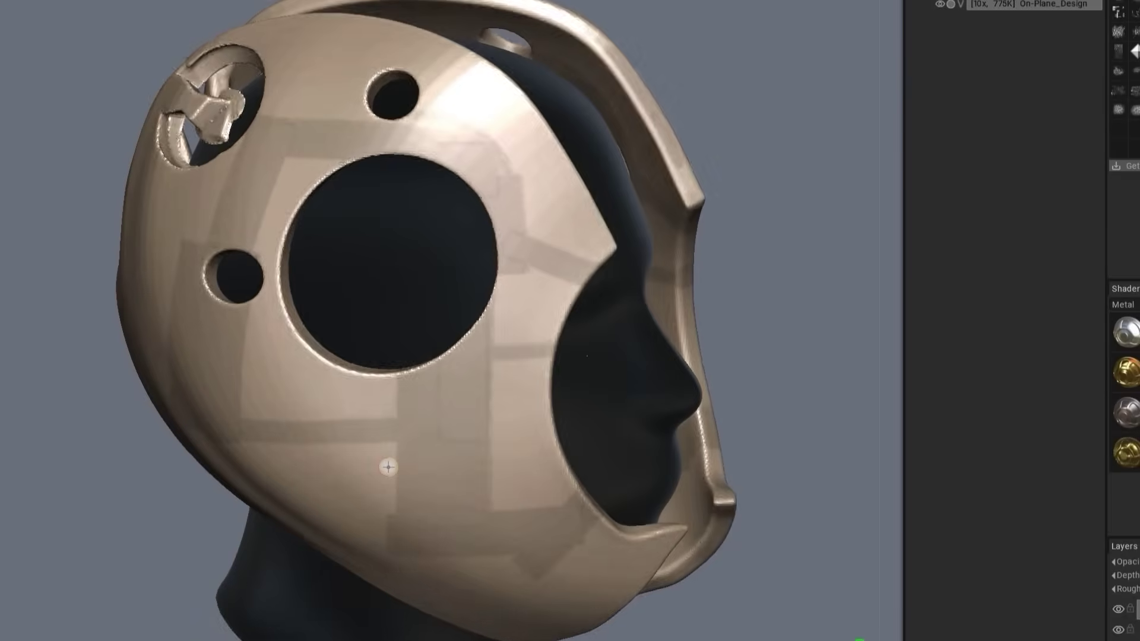
left_click_drag(389, 467, 451, 415)
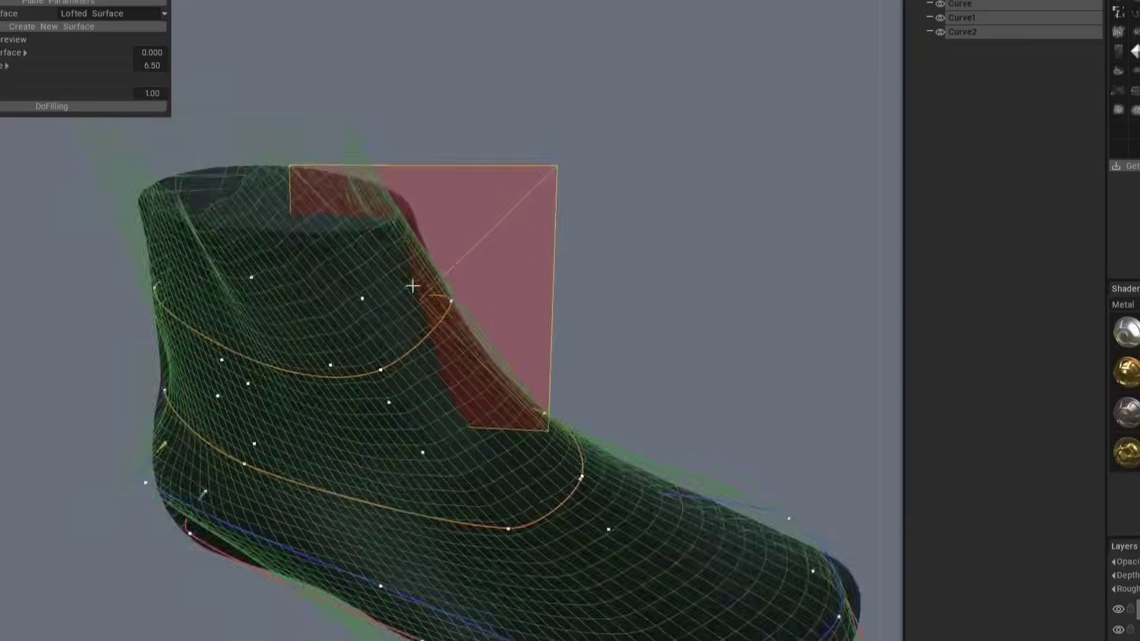
Adjust the lofted surface at the front of the ankle on the shoe form
scroll(394, 247, "up", 3)
scroll(386, 305, "down", 3)
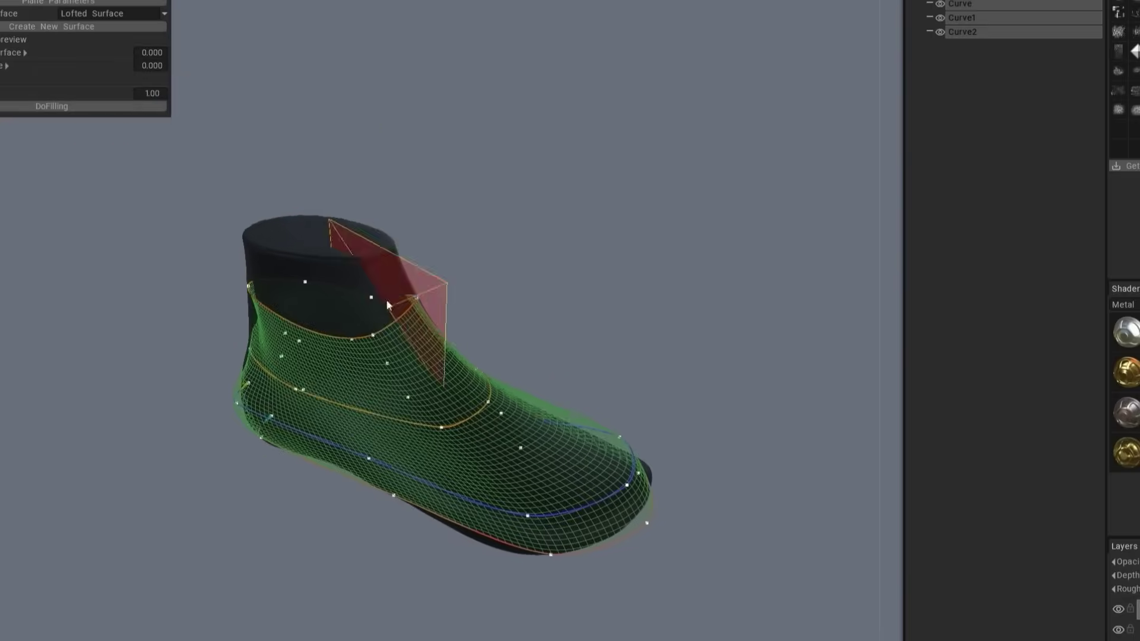
left_click_drag(387, 305, 411, 291)
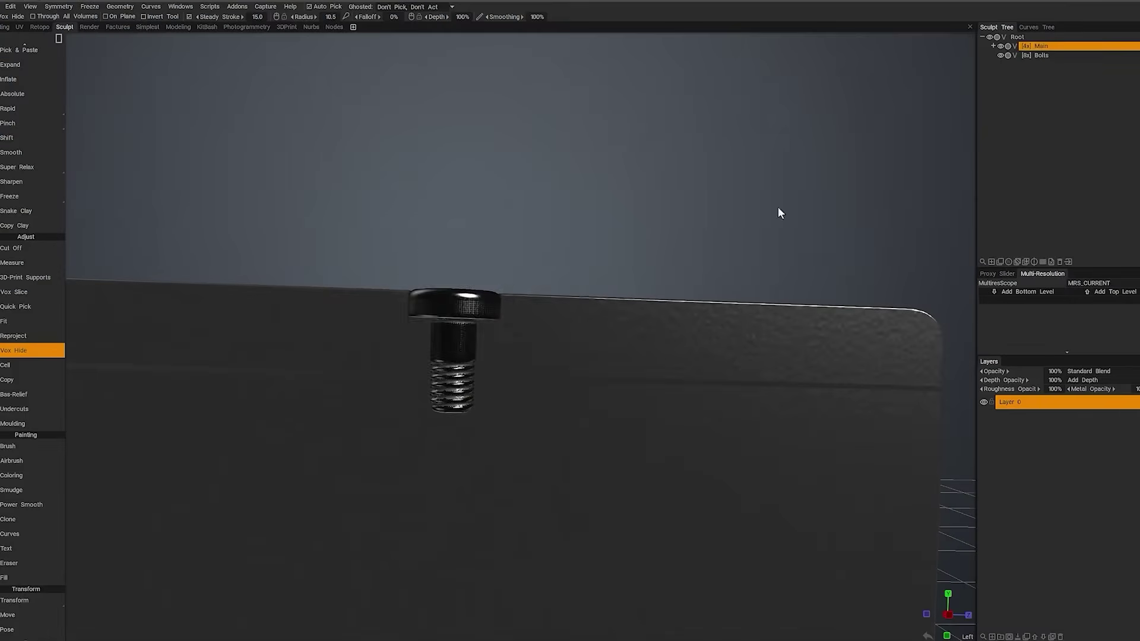
Remove the Main volume's intersection with the Bolts volume and inspect a threaded bolt in the sectioned side view
left_click(120, 7)
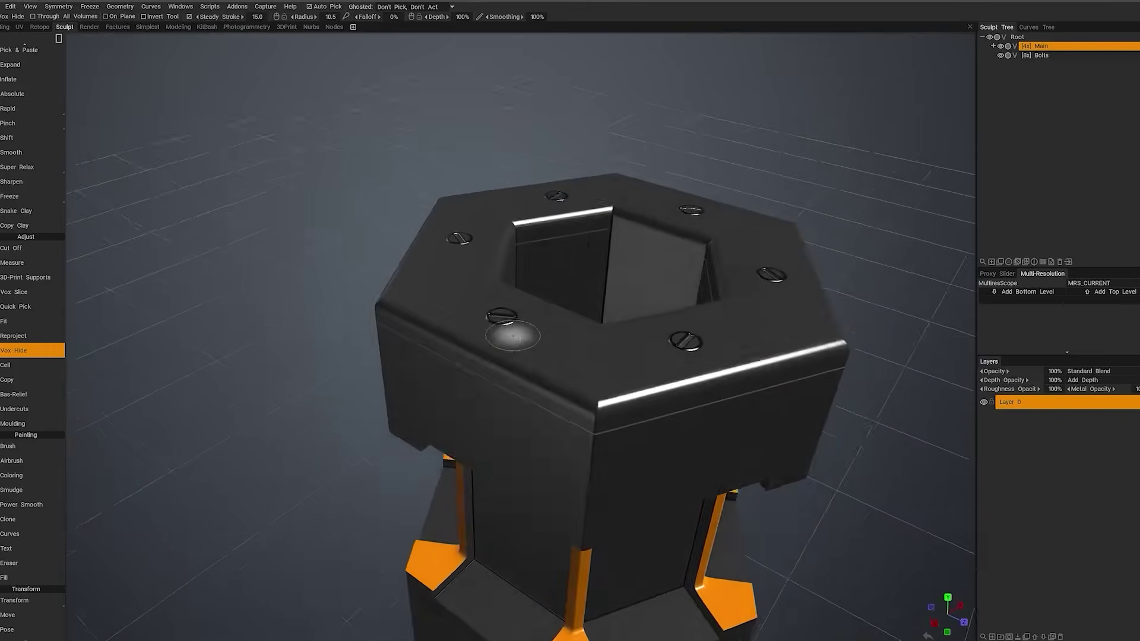
right_click(1035, 46)
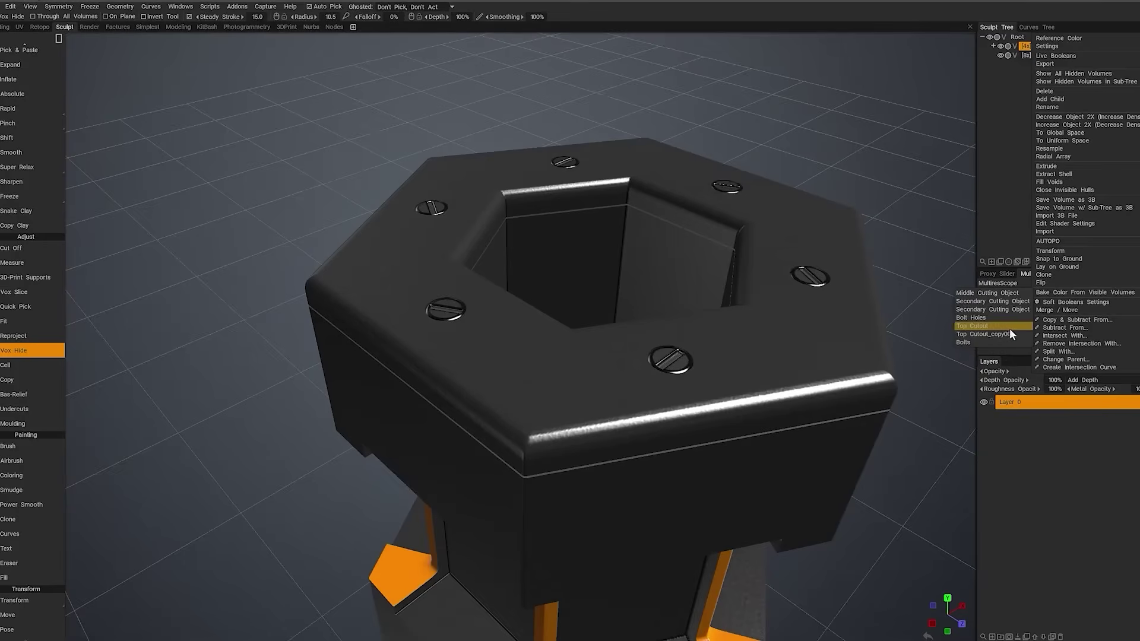
left_click(1060, 345)
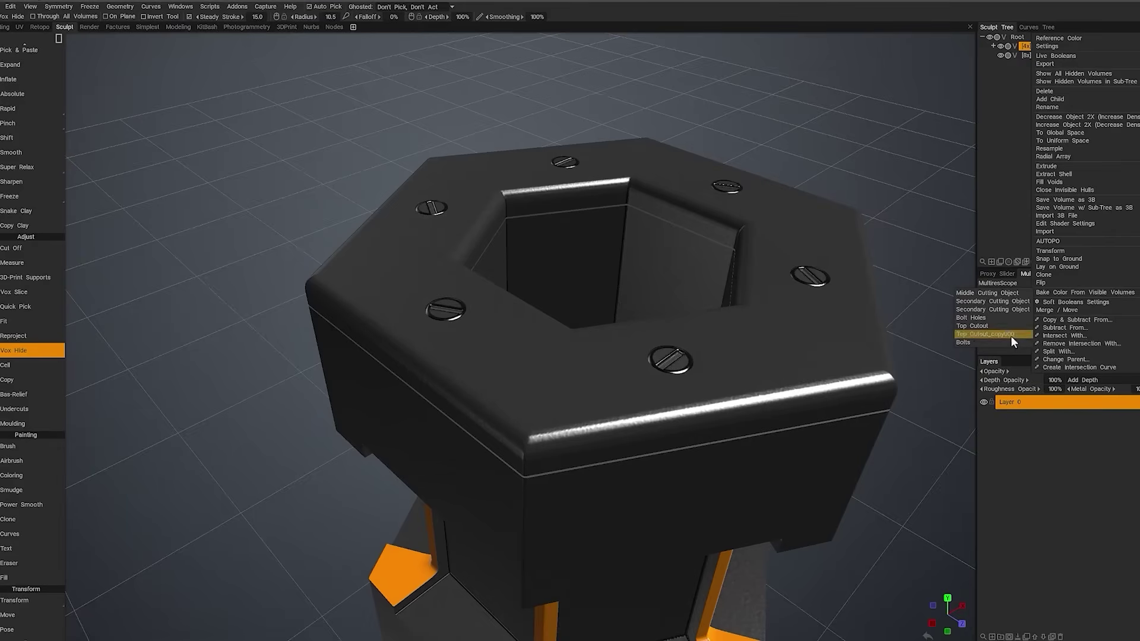
left_click(1035, 342)
left_click(445, 310)
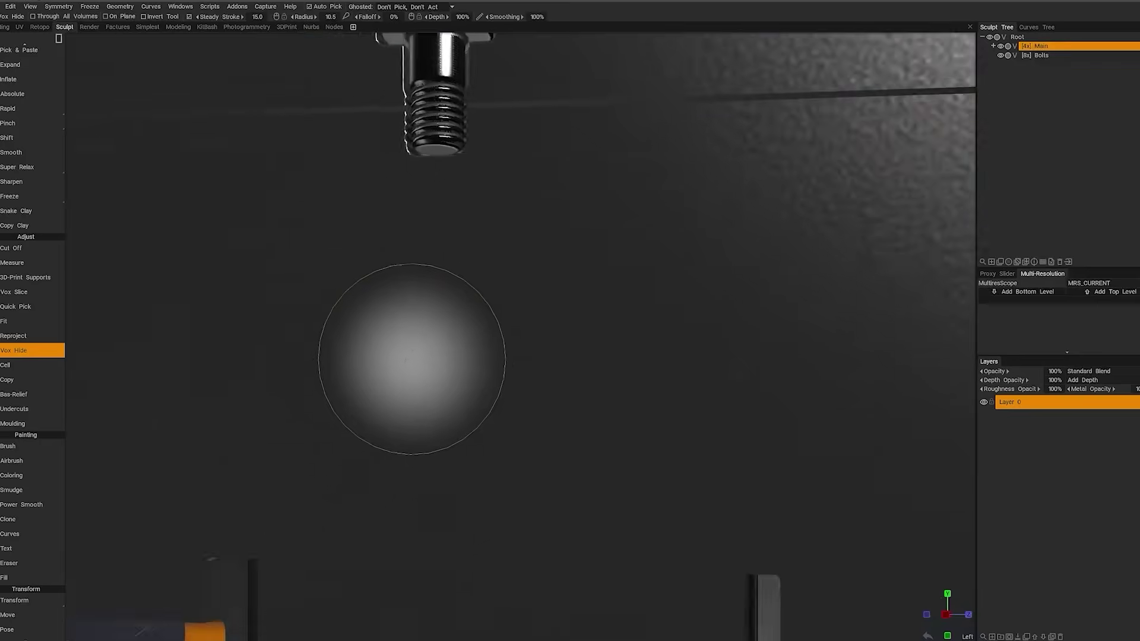
mouse_move(395, 369)
middle_mouse_down()
mouse_move(472, 472)
mouse_move(472, 192)
mouse_move(491, 296)
mouse_move(522, 166)
mouse_move(255, 483)
mouse_move(368, 330)
mouse_move(540, 445)
middle_mouse_up()
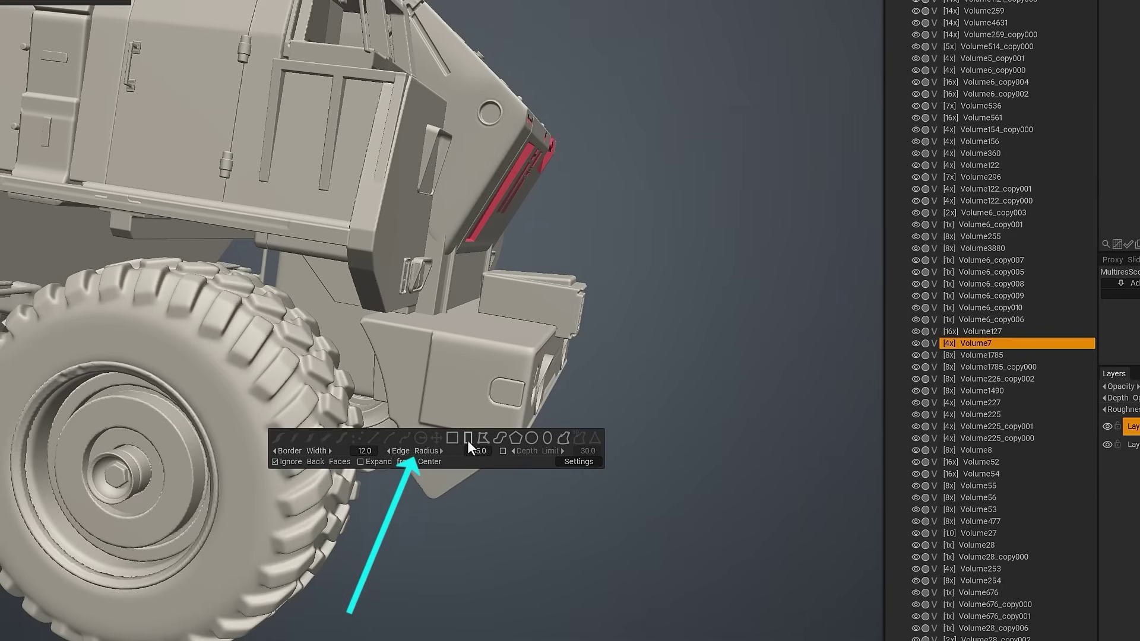
Draw a rectangular stroke across the lower plate of the vehicle's bumper, below the box panel
middle_click_drag(468, 440, 423, 439)
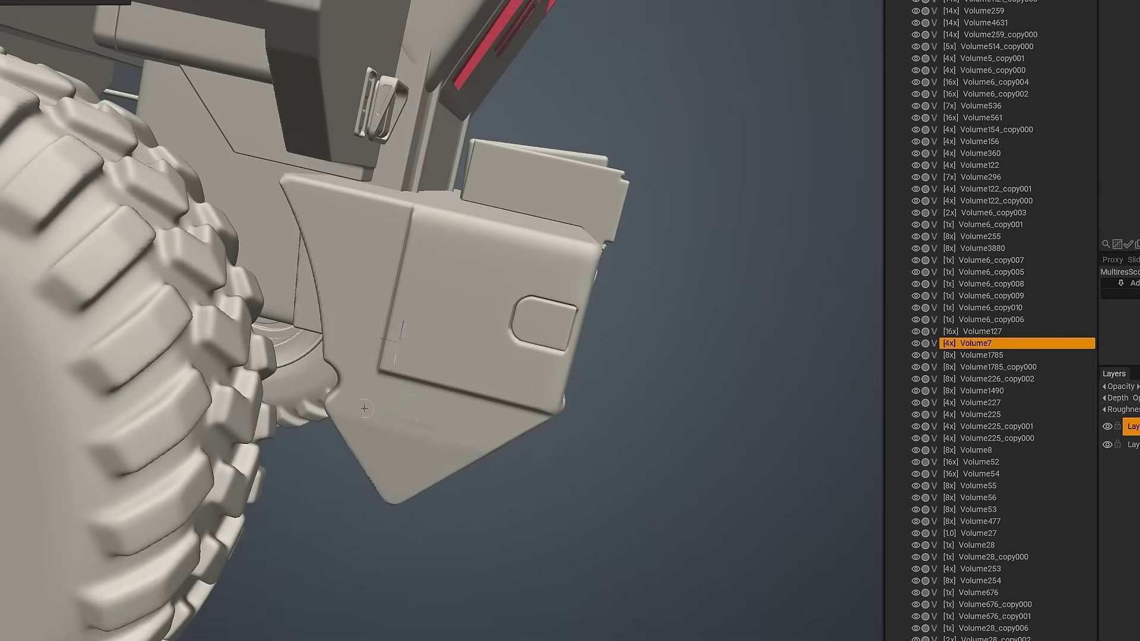
left_click_drag(425, 439, 467, 426)
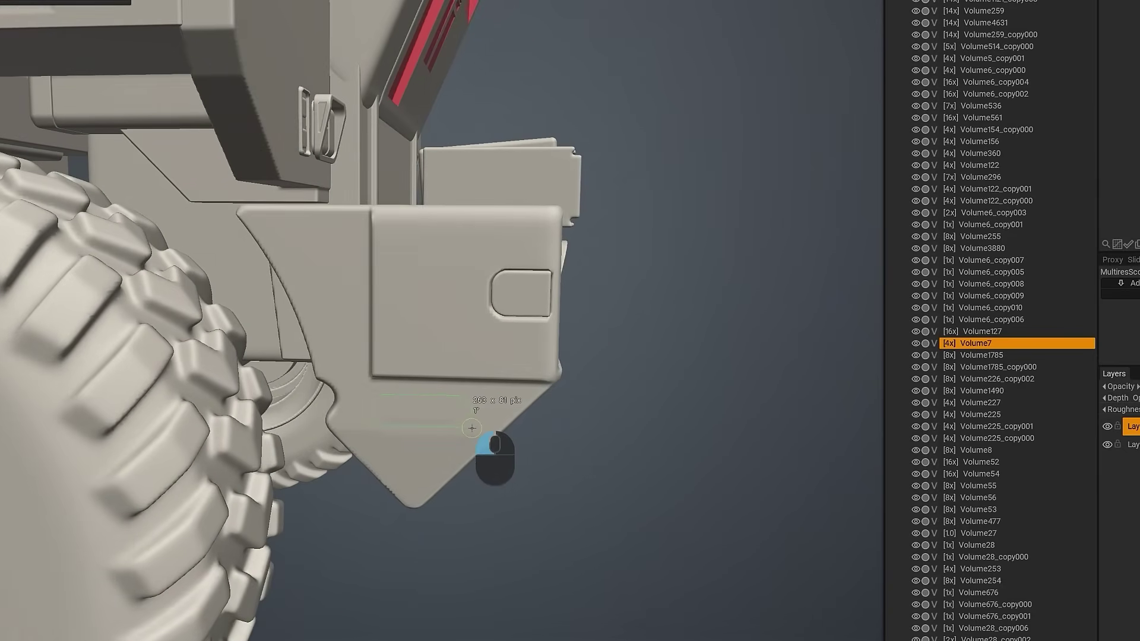
left_click_drag(476, 437, 380, 511)
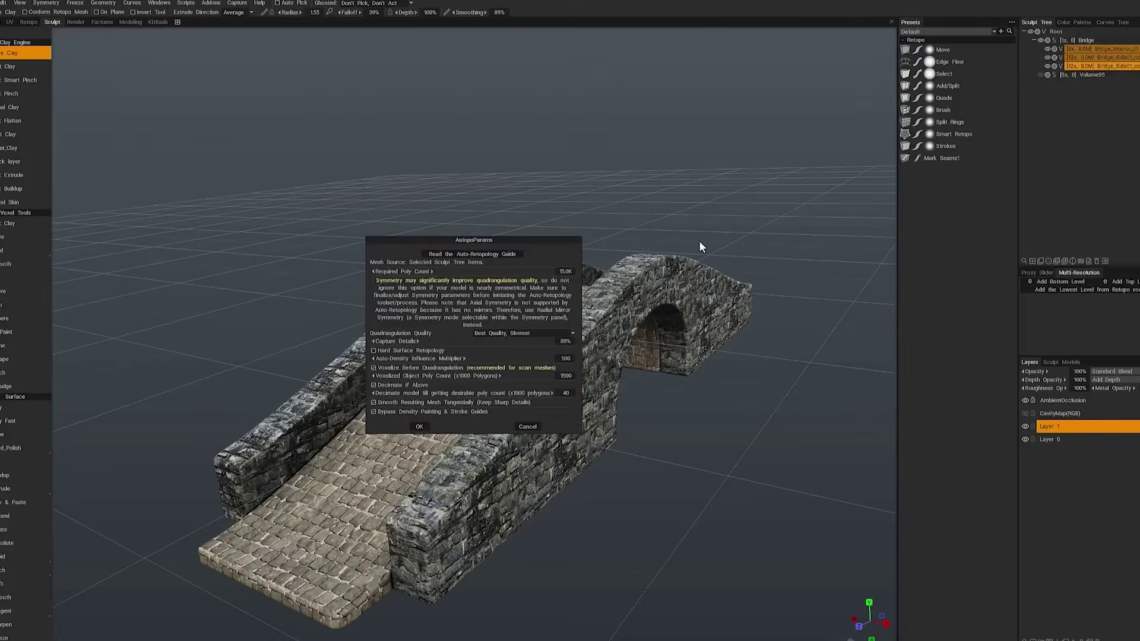
Auto-retopologize the selected bridge volumes to 15K polygons at the best quadrangulation quality, with voxelization before quadrangulation
left_click_drag(544, 241, 649, 121)
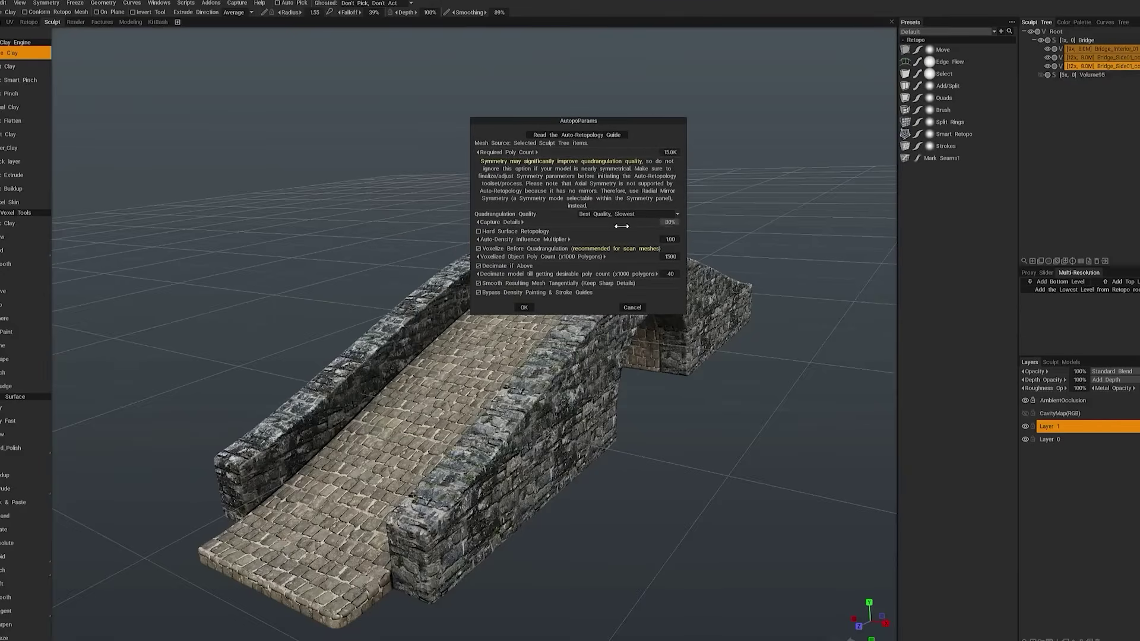
left_click(523, 307)
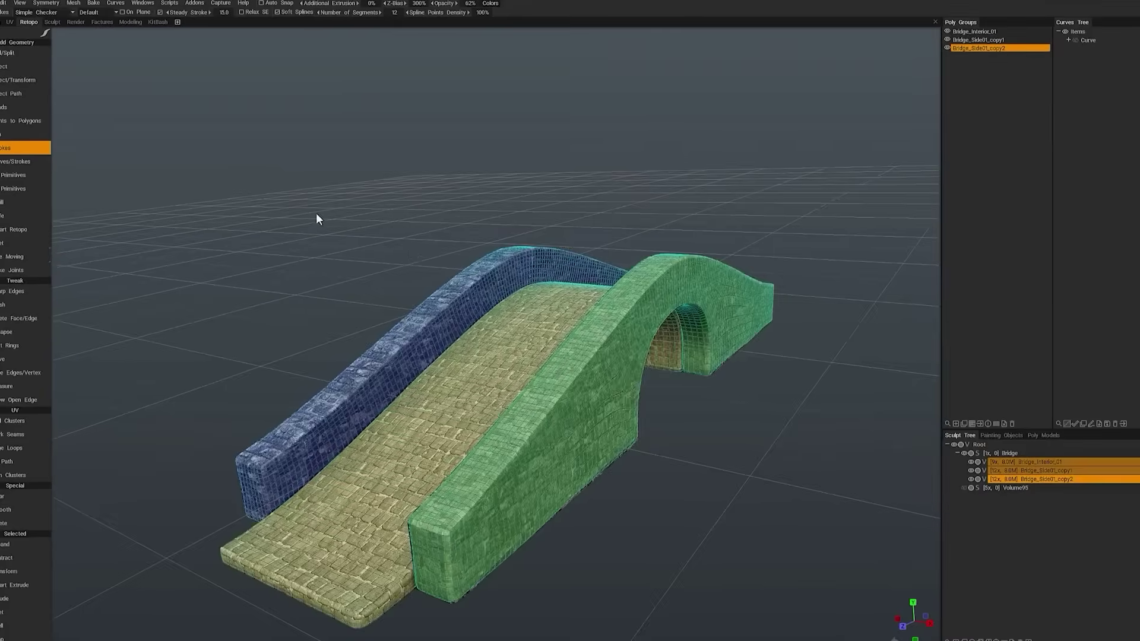
mouse_move(316, 213)
left_mouse_down()
mouse_move(343, 287)
mouse_move(415, 296)
left_mouse_up()
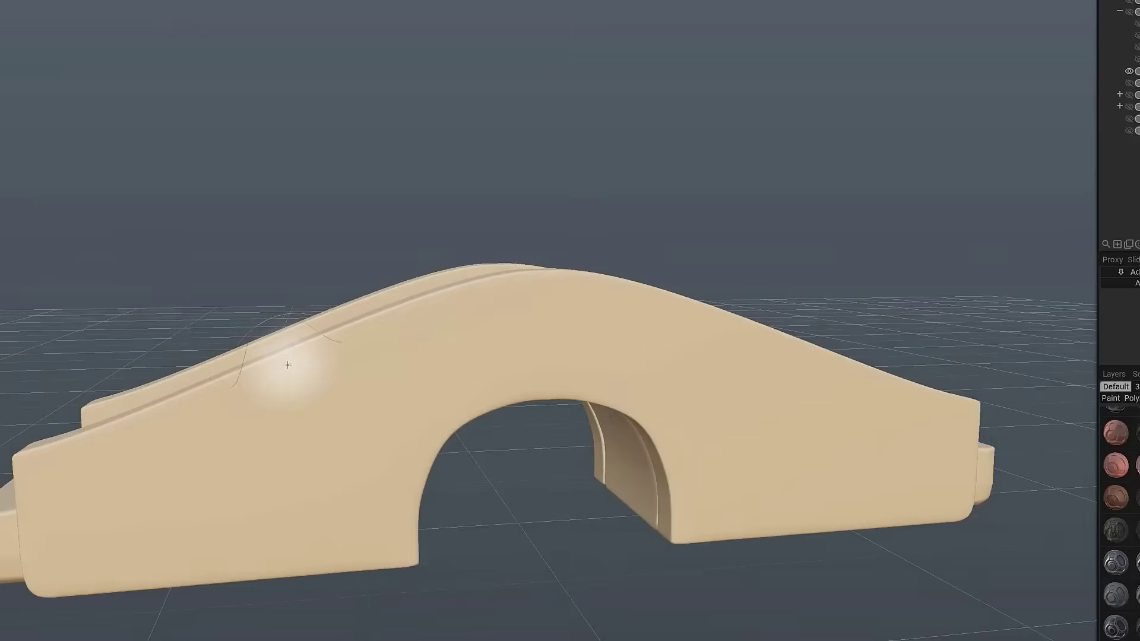
Sculpt a tall pointed spike out of the sloping upper edge of the plain bridge model
left_click_drag(292, 389, 312, 435)
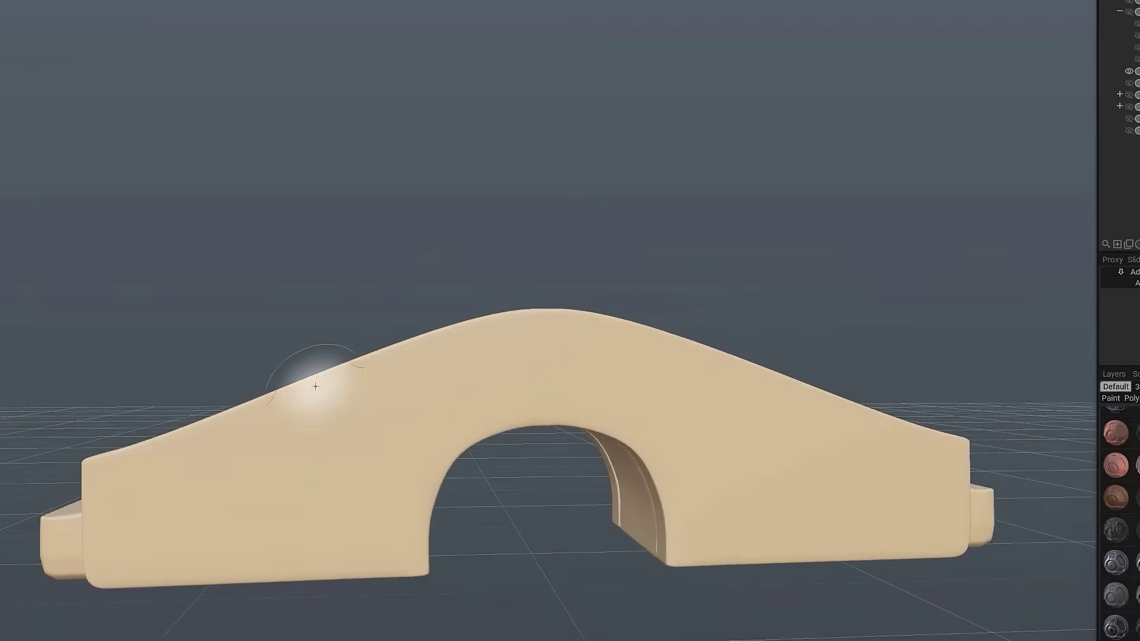
left_click_drag(292, 312, 342, 385)
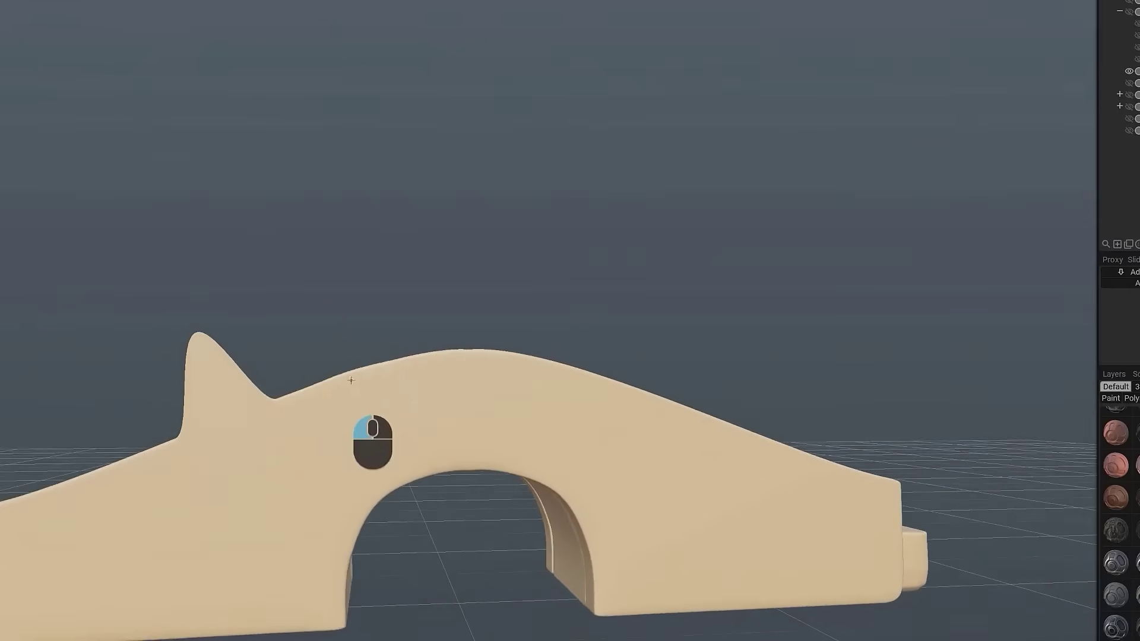
mouse_move(331, 301)
left_mouse_down()
mouse_move(262, 260)
mouse_move(438, 428)
mouse_move(216, 433)
mouse_move(383, 567)
mouse_move(374, 542)
mouse_move(178, 364)
mouse_move(255, 336)
mouse_move(483, 382)
left_mouse_up()
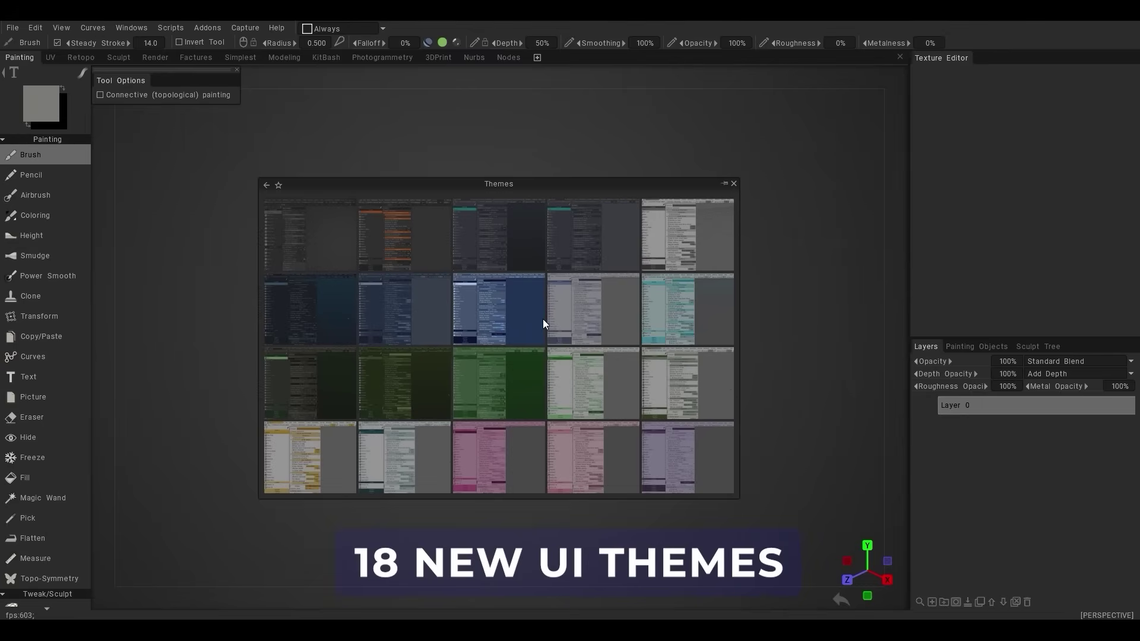
Apply several interface color themes in turn, from orange and white to blue, ending on the third theme in the second row
left_click(390, 247)
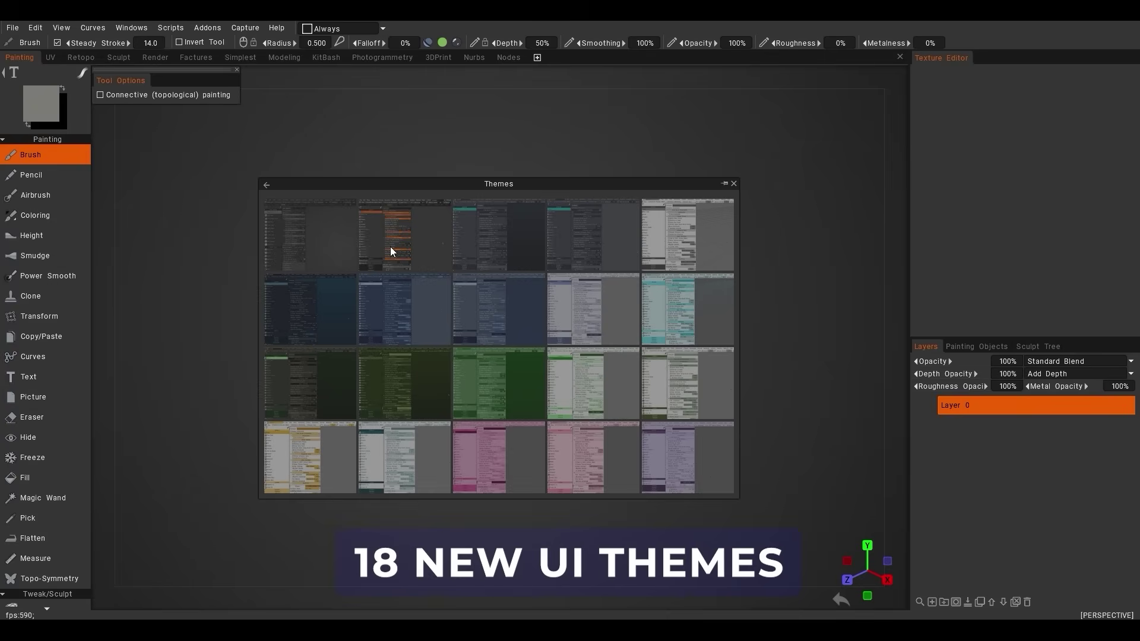
left_click(494, 247)
left_click(575, 244)
left_click(675, 247)
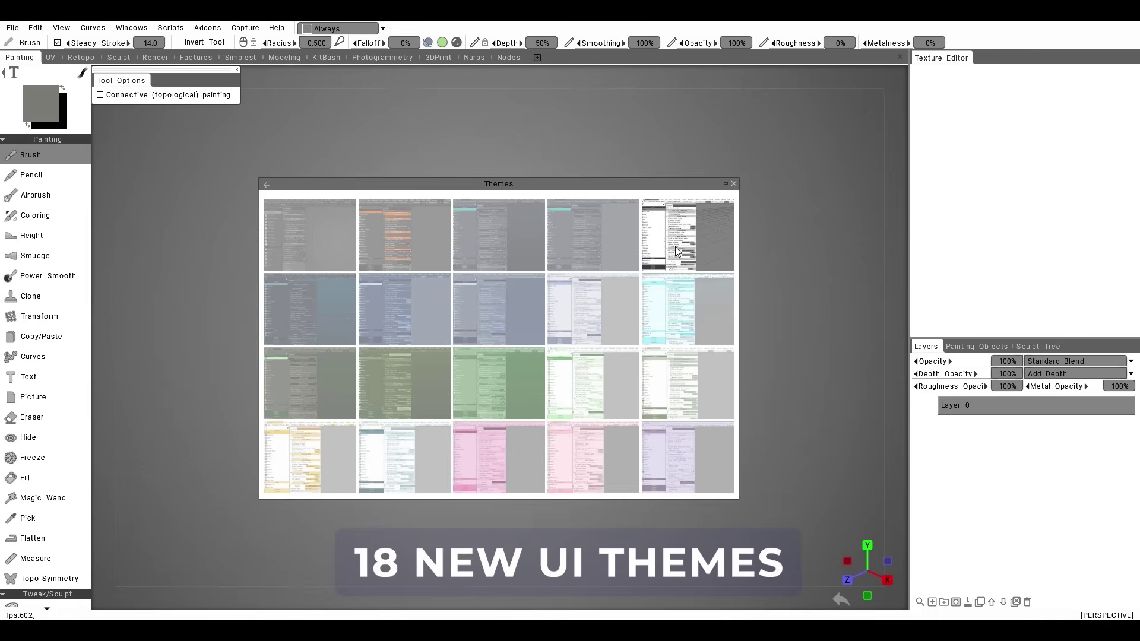
left_click(308, 298)
left_click(403, 301)
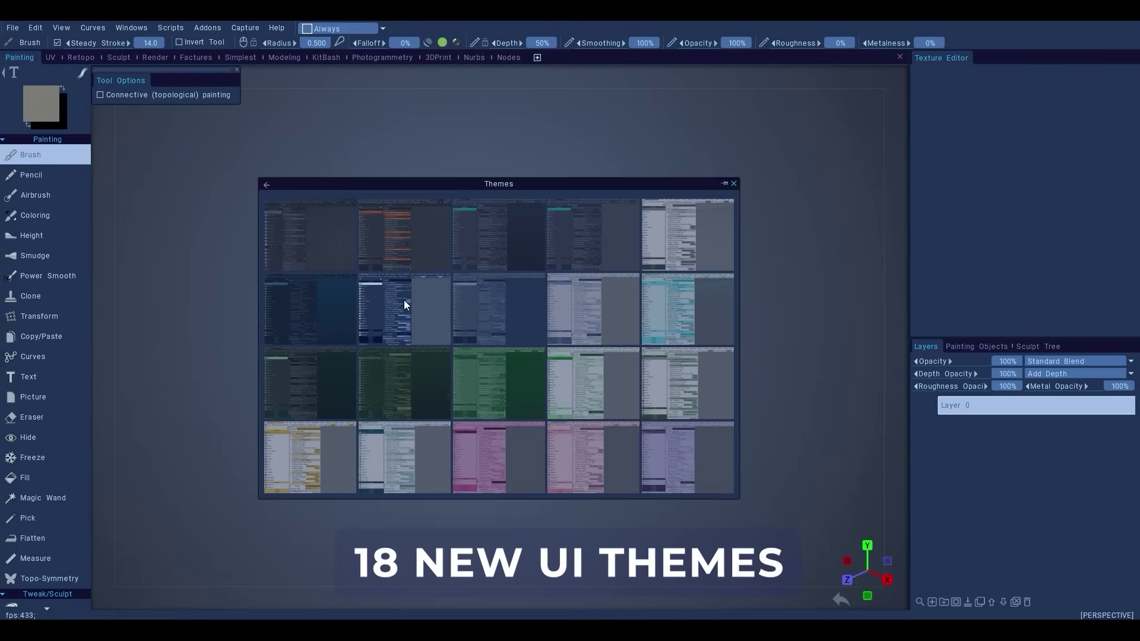
left_click(482, 312)
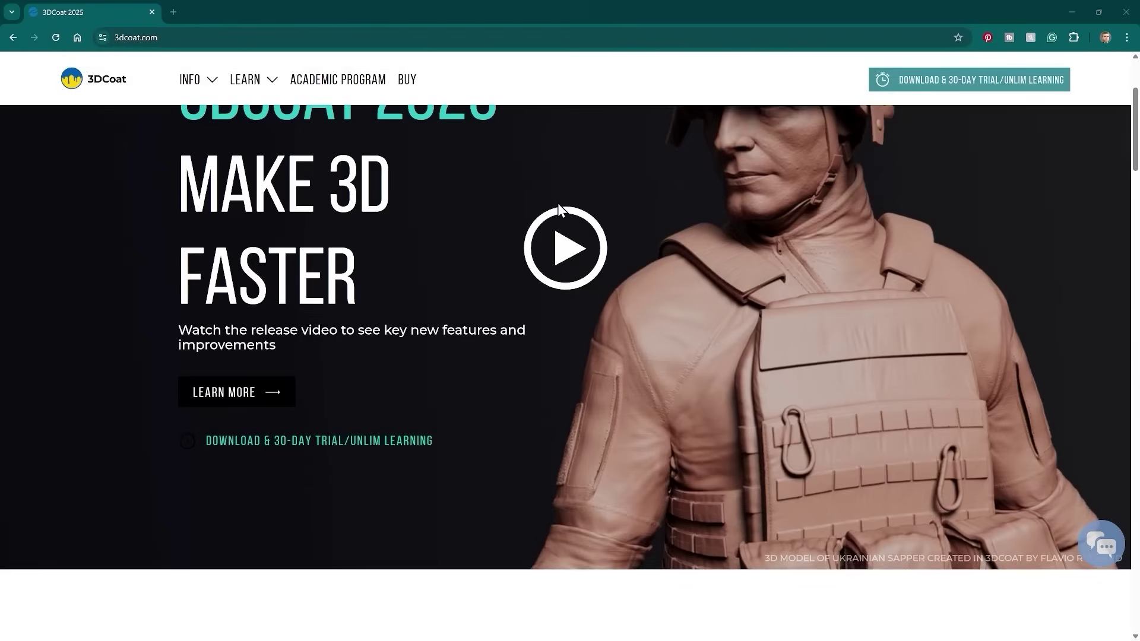
Switch to the 3dcoat.com buy page and review the individual permanent, rent-to-own, monthly subscription and 1-year rent license options
scroll(558, 203, "up", 5)
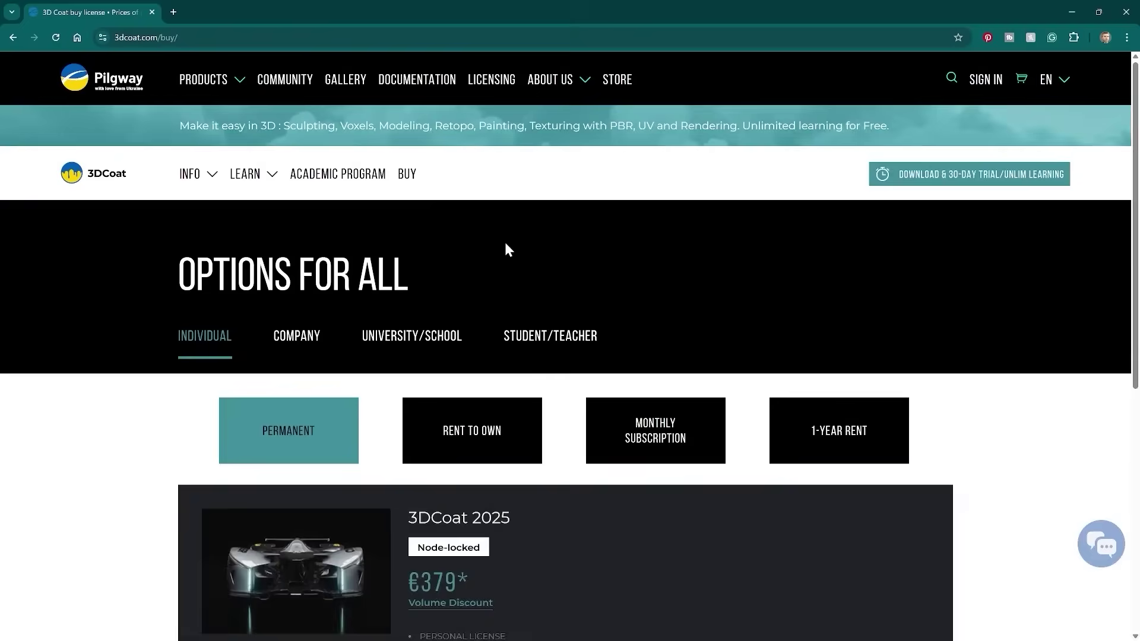
scroll(478, 262, "down", 1)
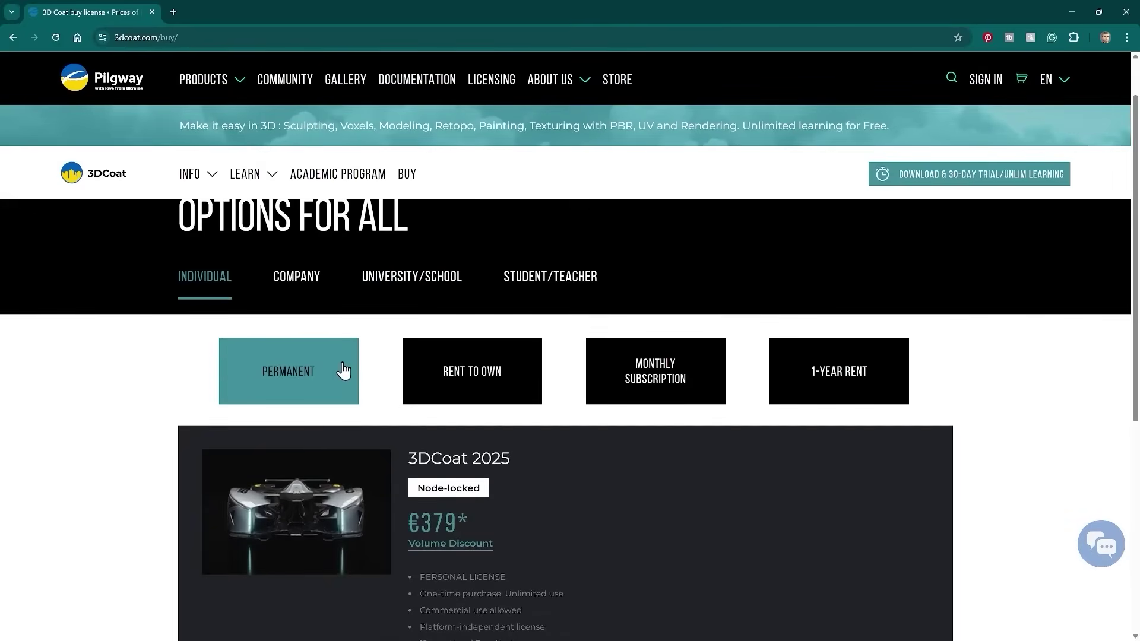
scroll(343, 371, "down", 3)
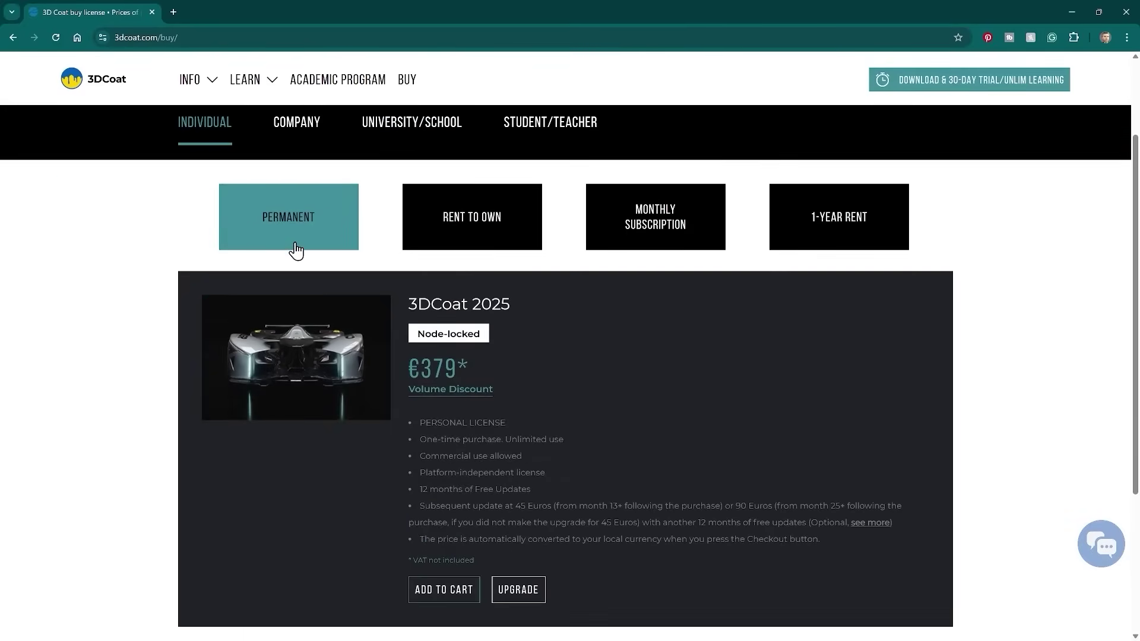
left_click(450, 245)
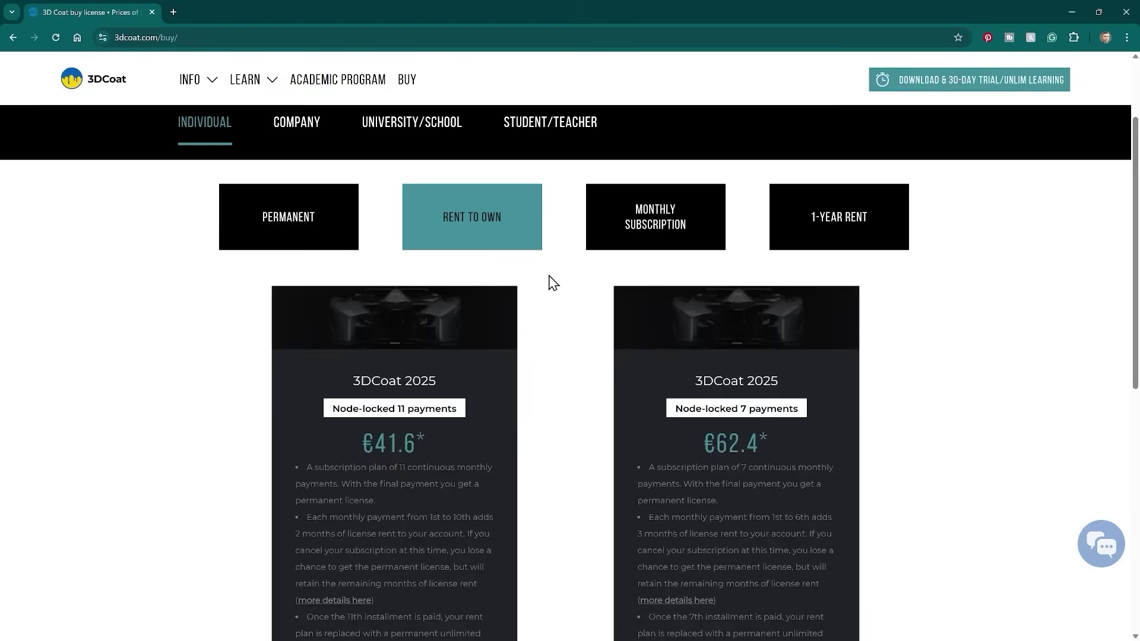
left_click(621, 242)
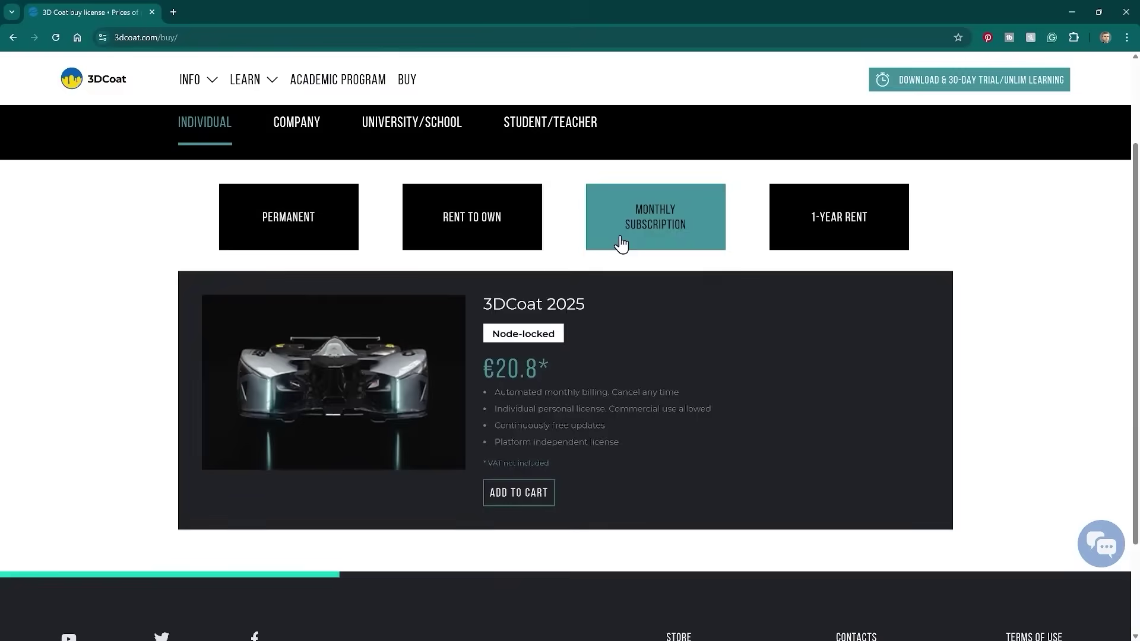
left_click(824, 238)
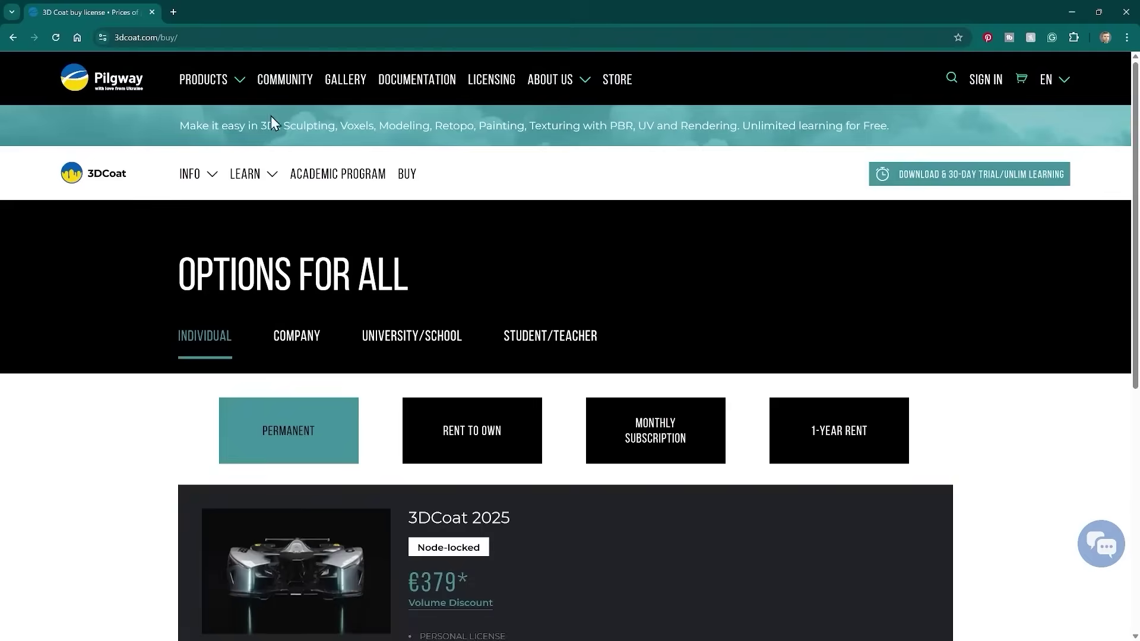
mouse_move(237, 83)
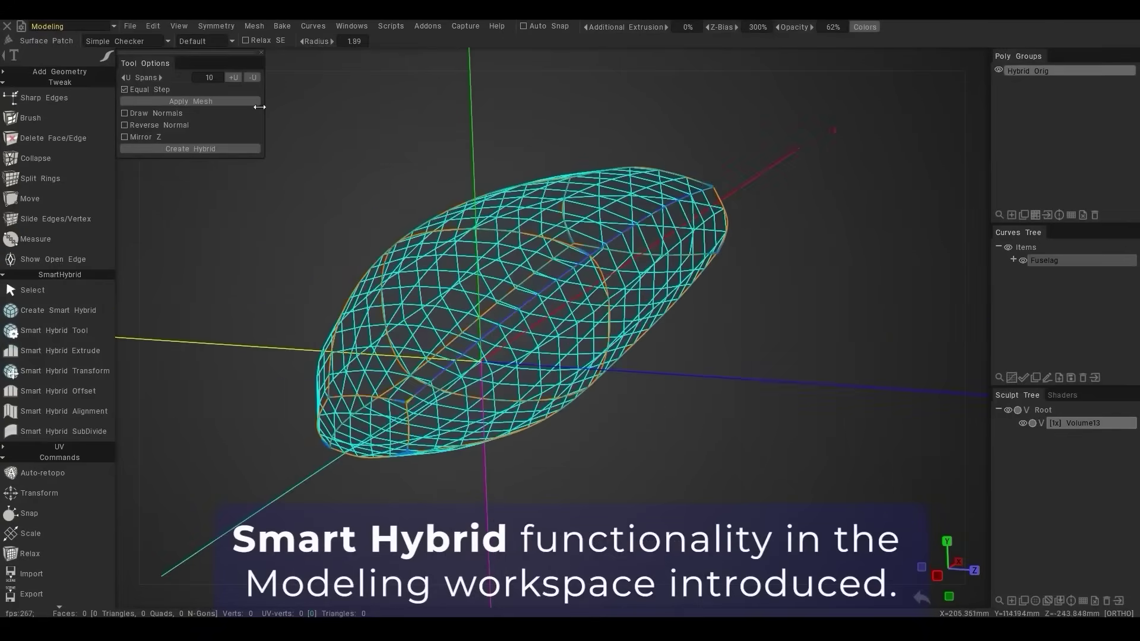
Switch to 3DCoat, apply the fuselage surface patch as a mesh with 10 U spans, and hide the Hybrid Orig poly group
left_click(232, 103)
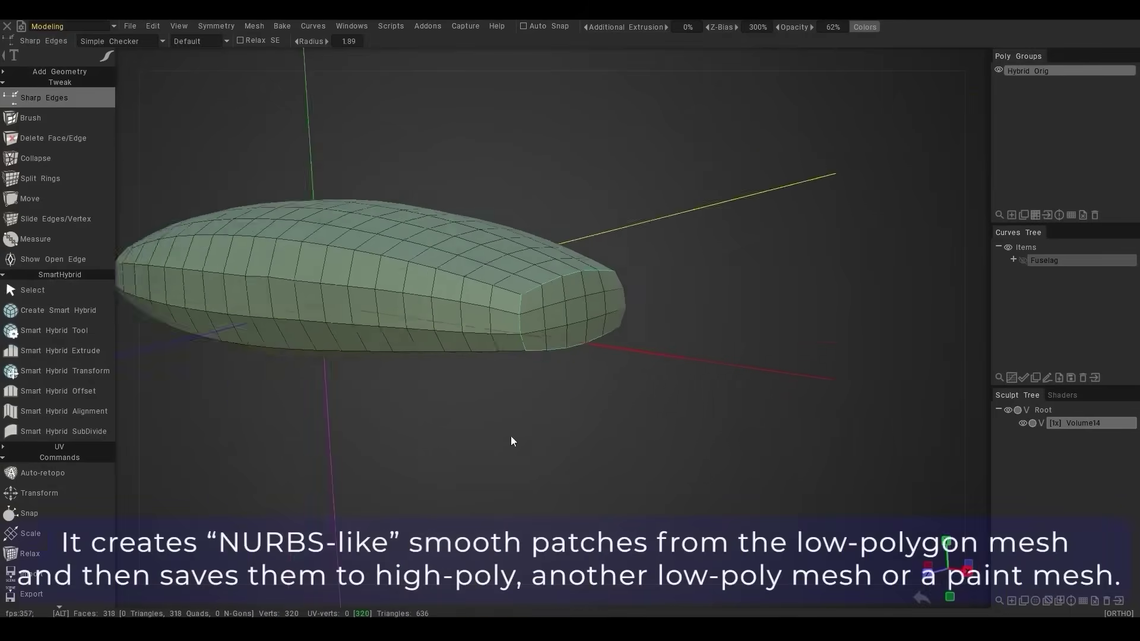
left_click(999, 71)
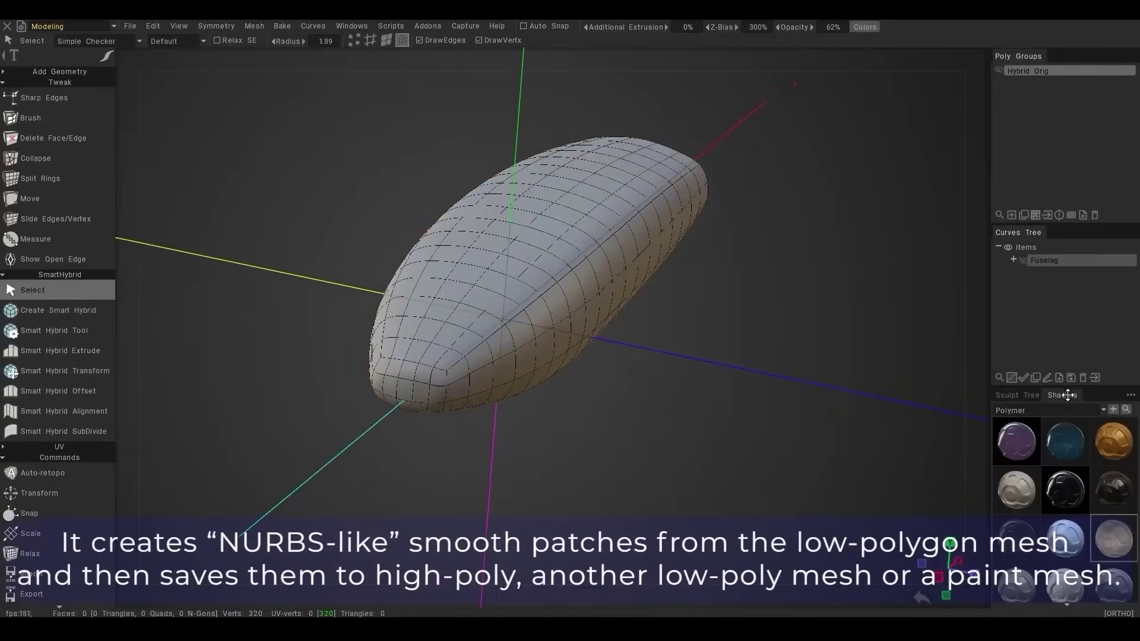